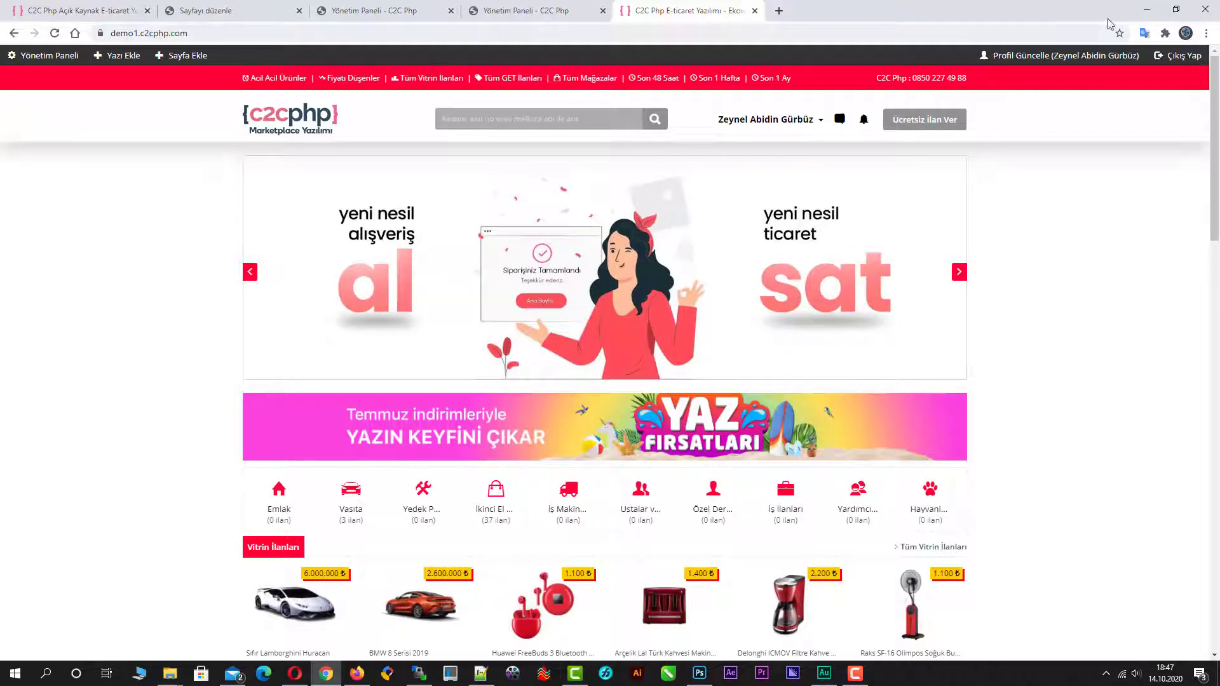
Examine the demo storefront's home page at mobile width, from the category list down to the stores section, and restore the full-size window
left_click(1176, 10)
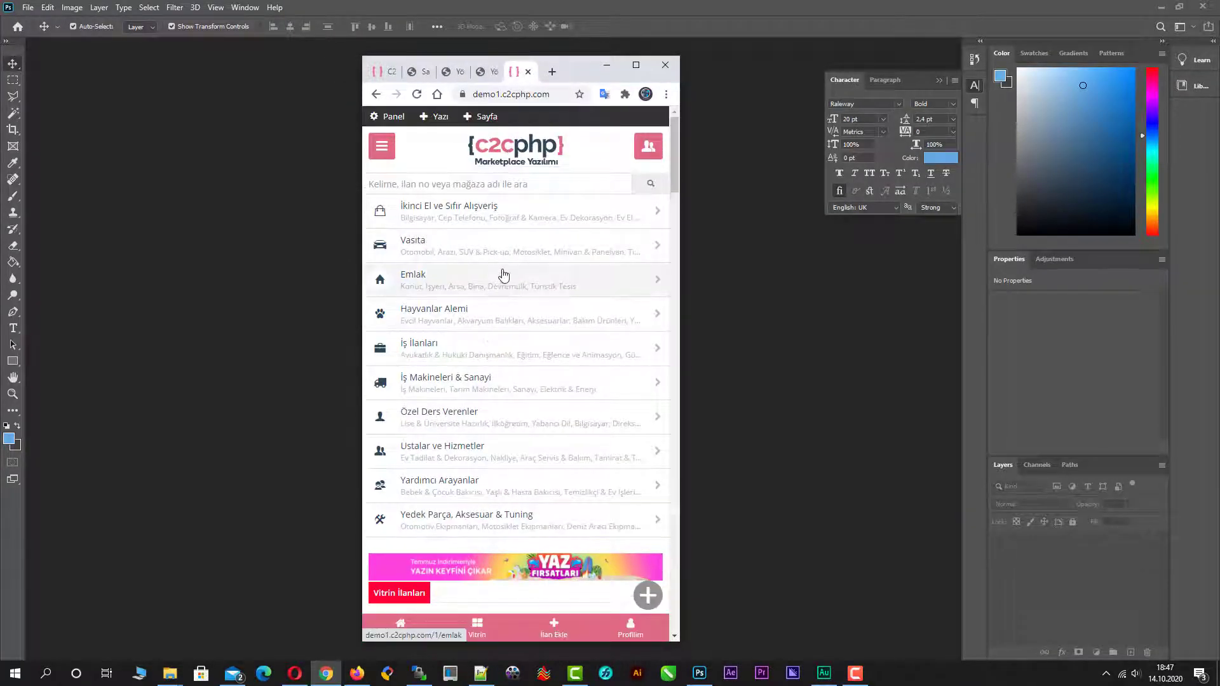
scroll(514, 273, "down", 4)
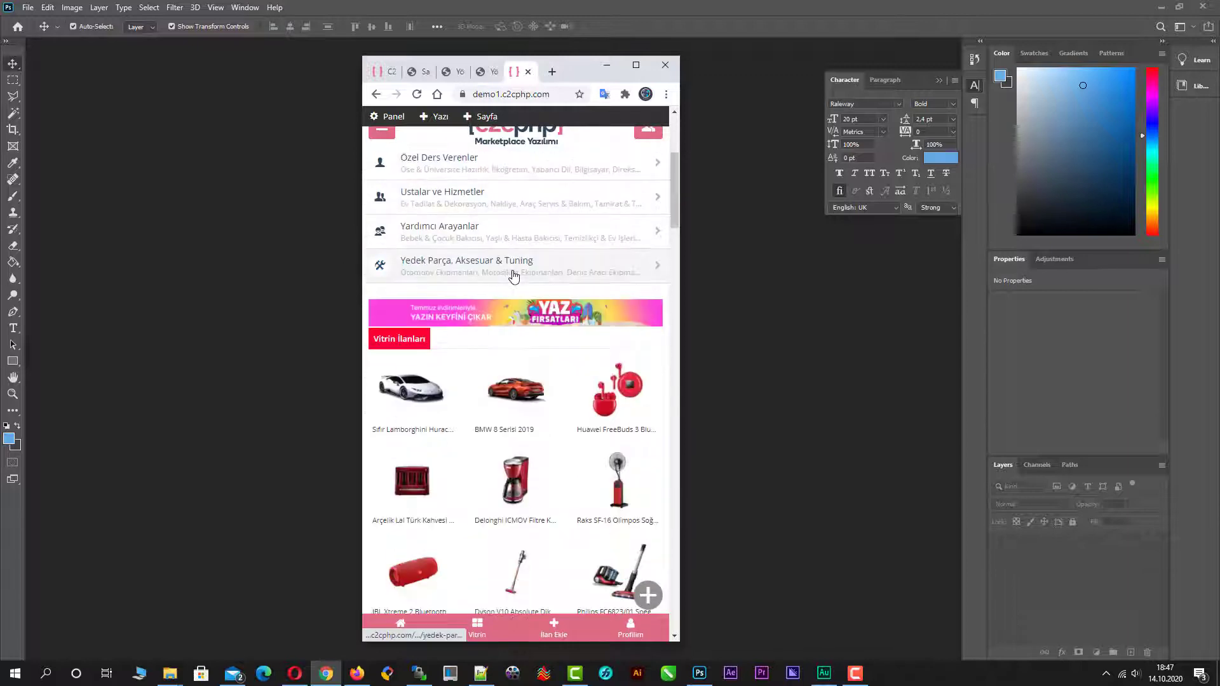
scroll(514, 275, "up", 3)
scroll(513, 275, "down", 8)
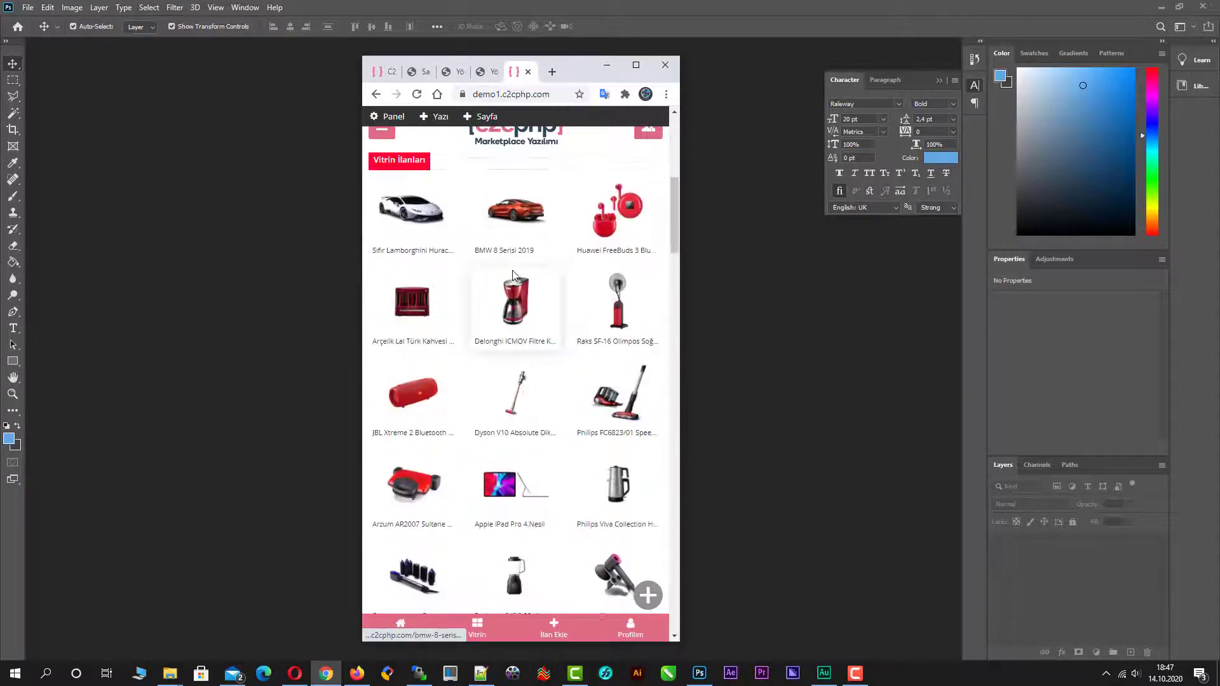
scroll(513, 277, "down", 10)
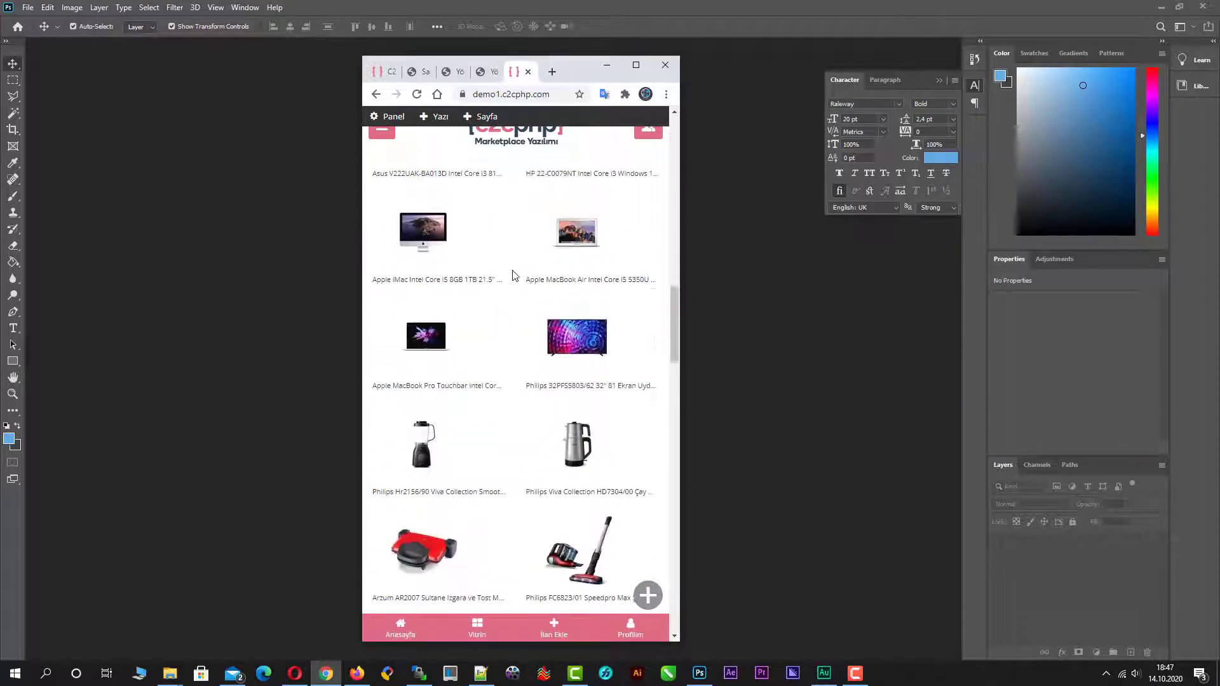
scroll(514, 275, "down", 12)
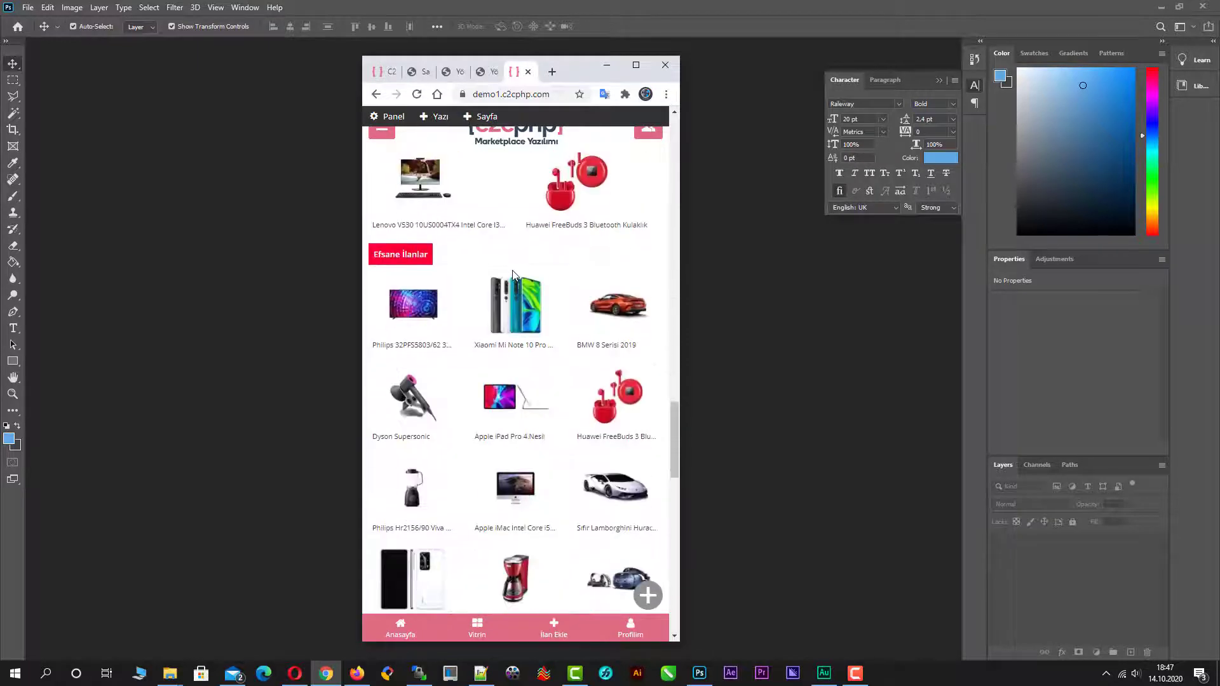
scroll(513, 274, "down", 5)
scroll(514, 275, "up", 10)
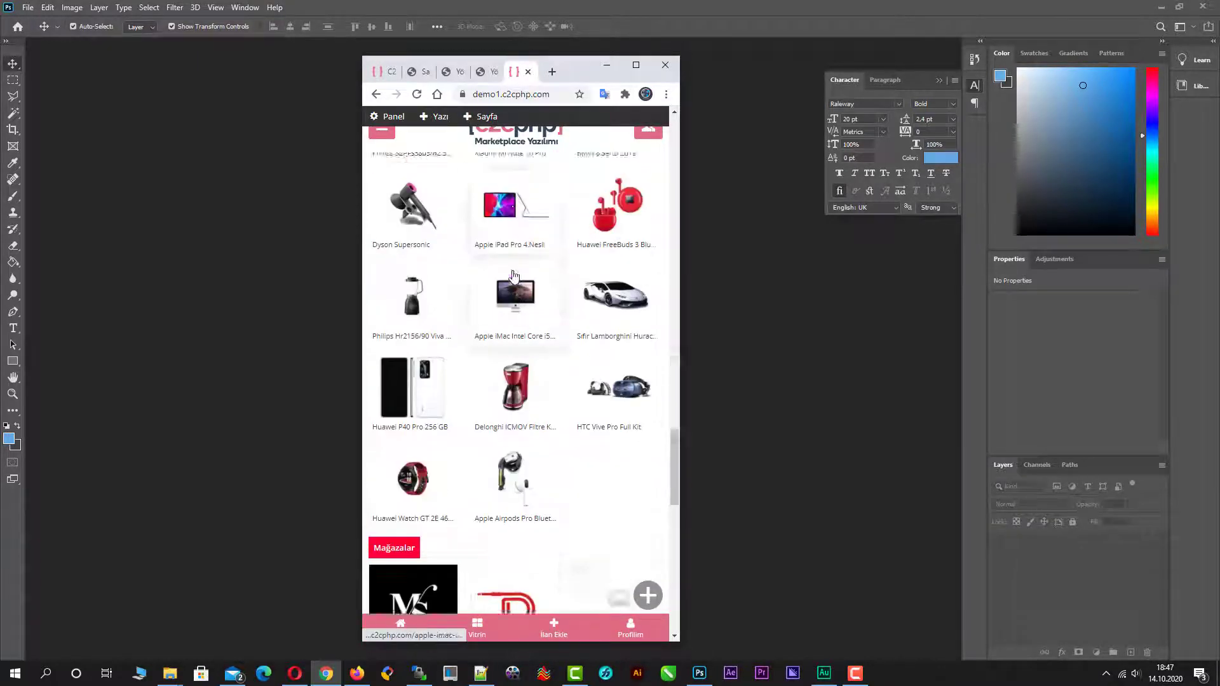
scroll(513, 274, "up", 15)
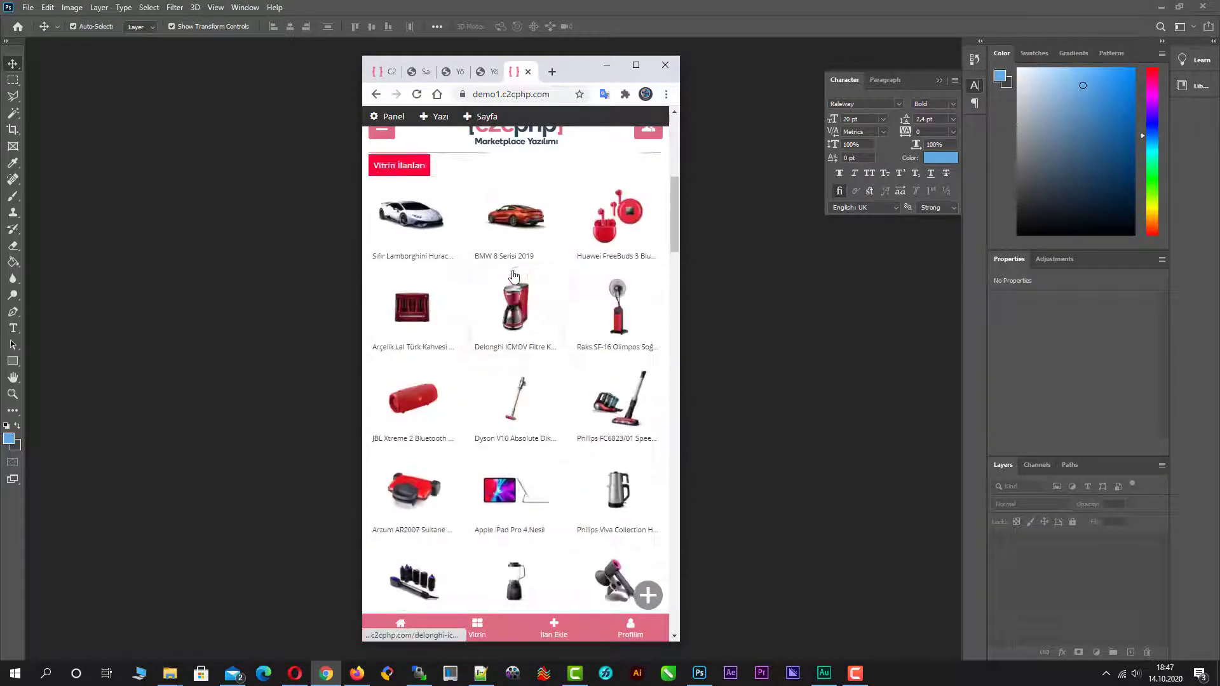
scroll(513, 275, "up", 1)
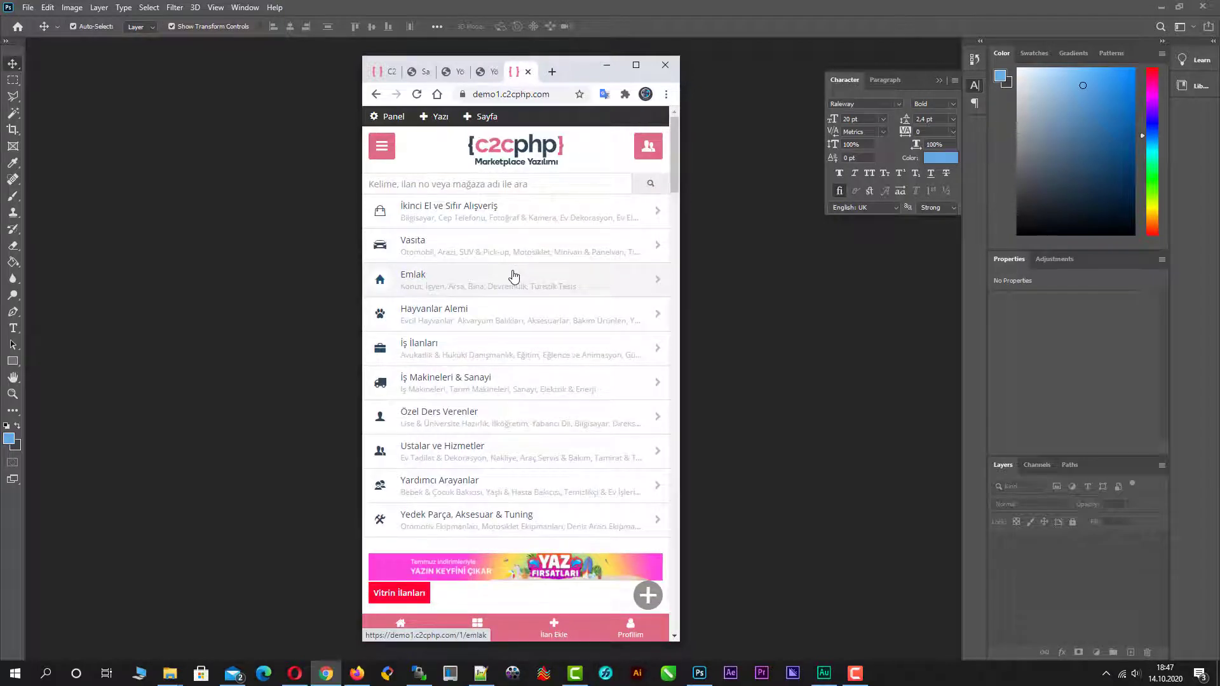
left_click(635, 72)
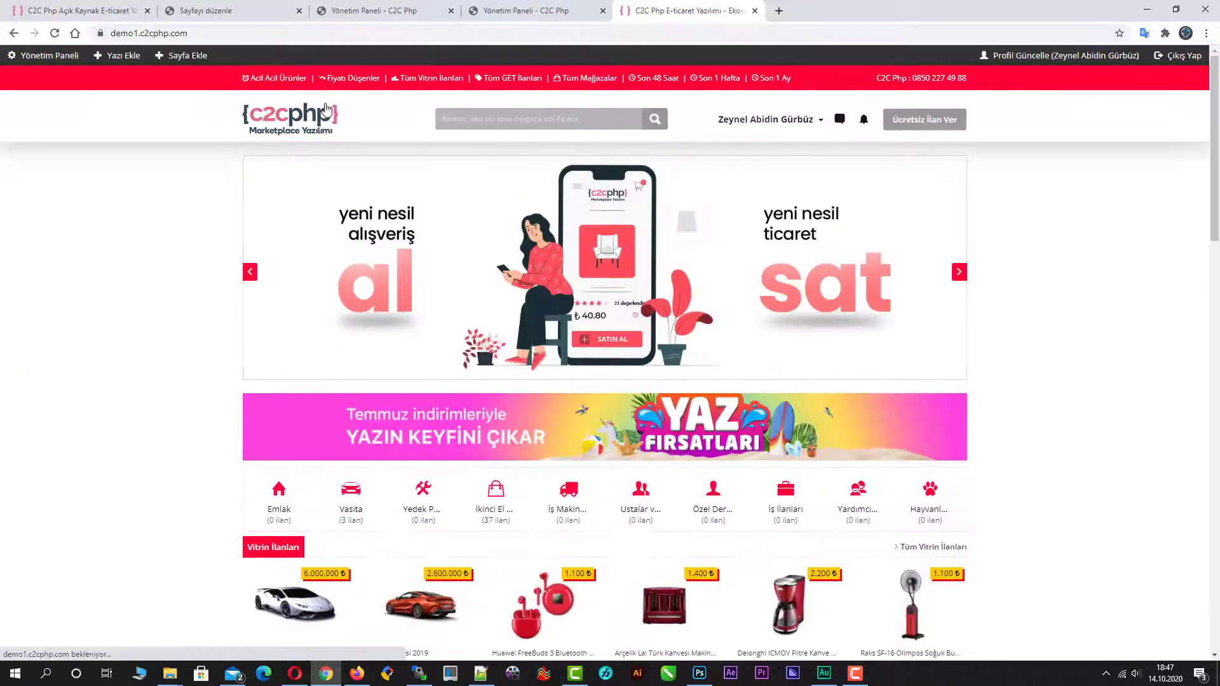
Open the Bileşenler page of the admin panel and view the components of the Anasayfa Üst Geniş area
left_click(367, 15)
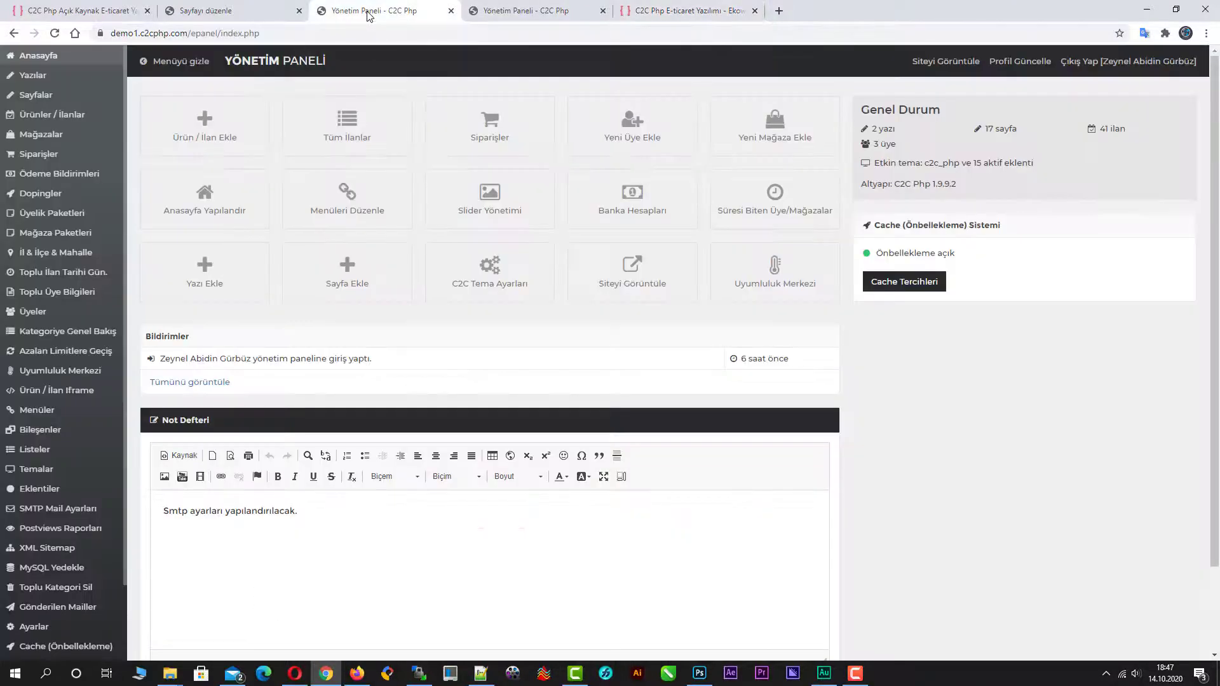
left_click(38, 433)
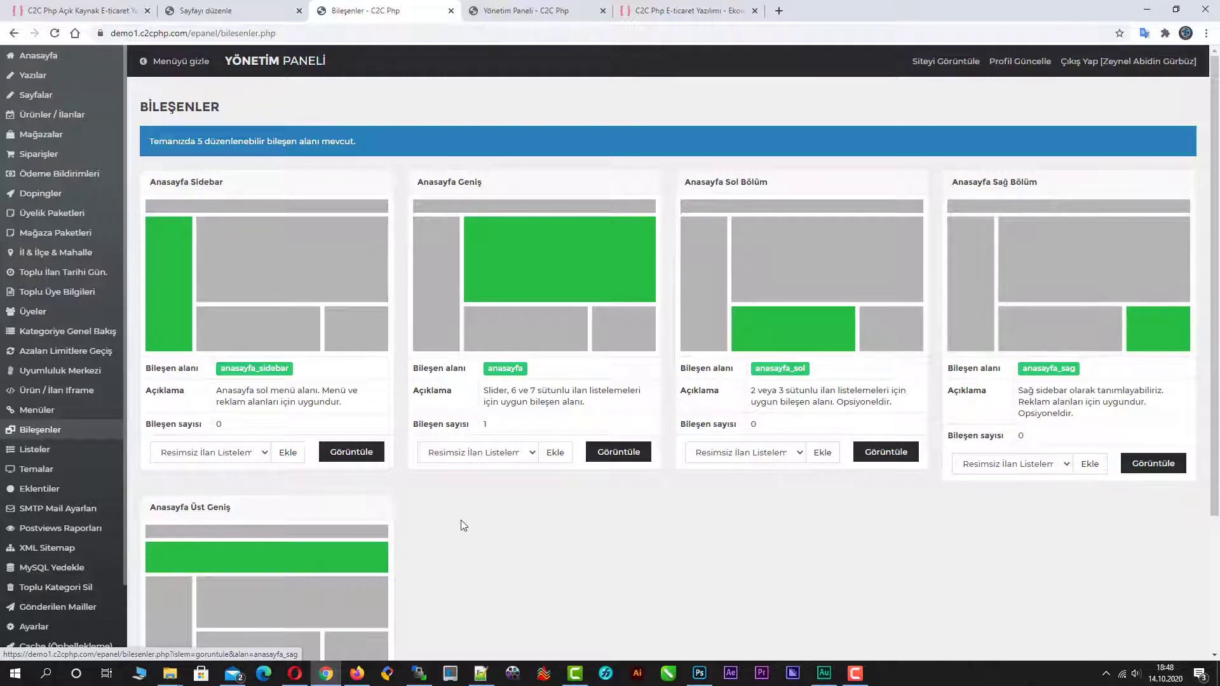
scroll(464, 525, "down", 1)
scroll(461, 526, "down", 1)
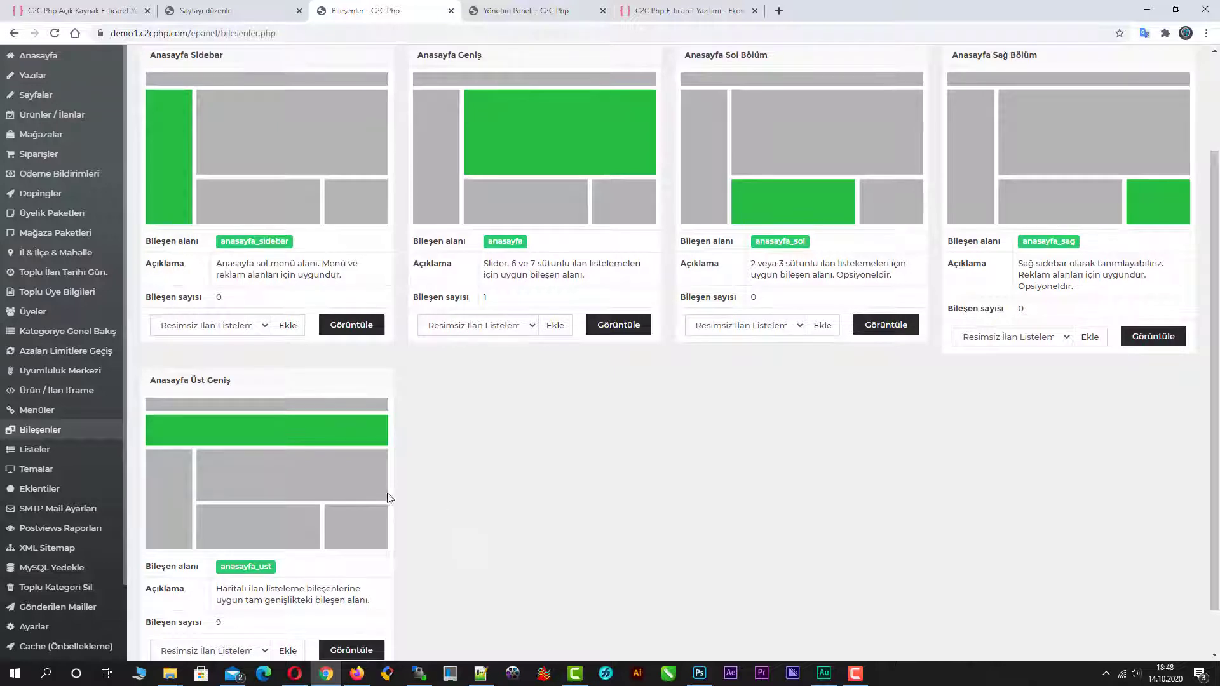
left_click(273, 441)
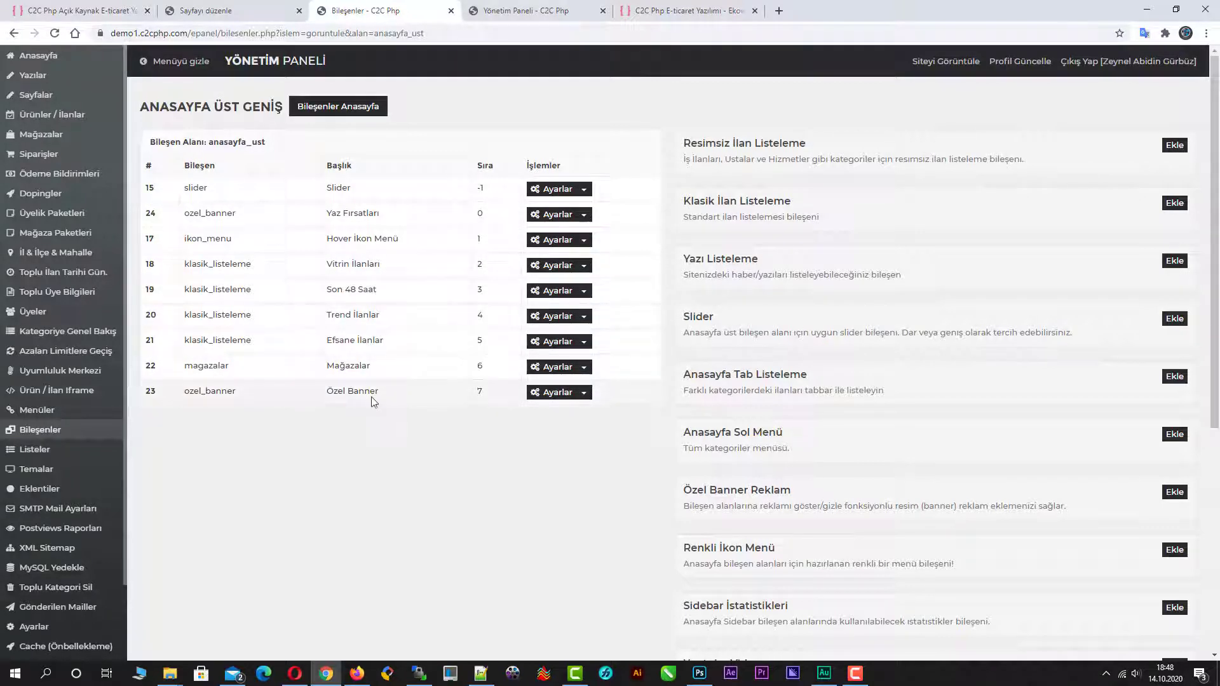
Add a Mobil Slider component to the Anasayfa Üst Geniş area
scroll(648, 443, "down", 2)
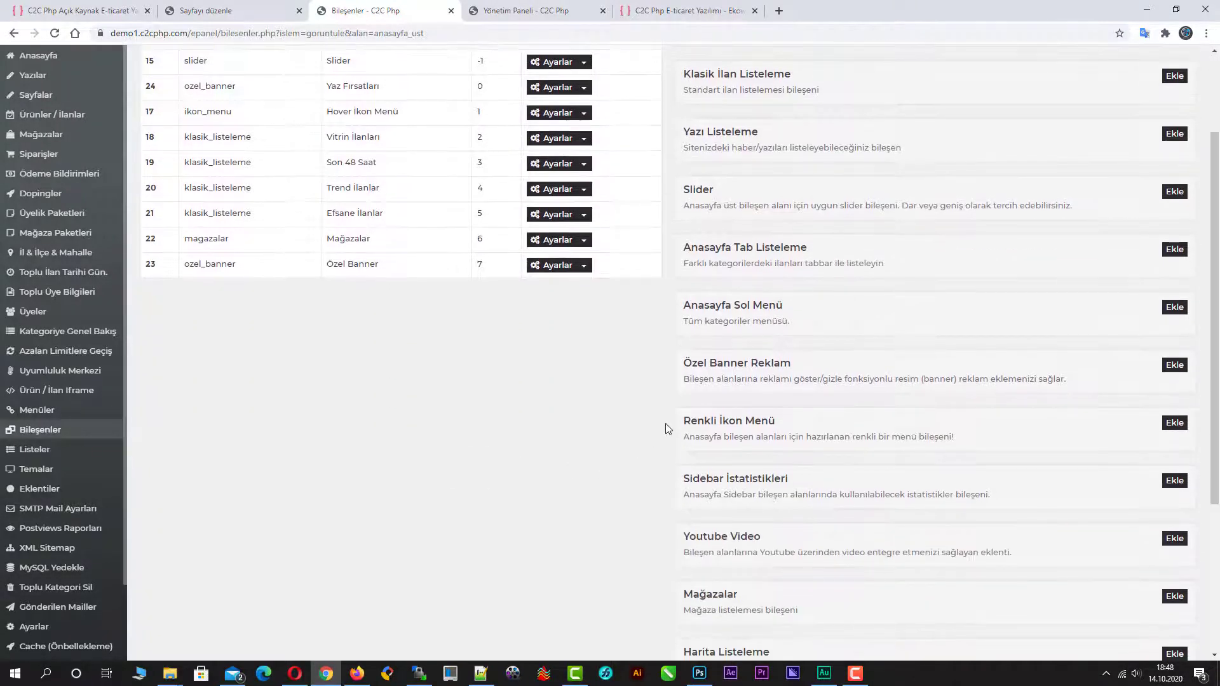
scroll(648, 423, "down", 3)
scroll(648, 424, "down", 1)
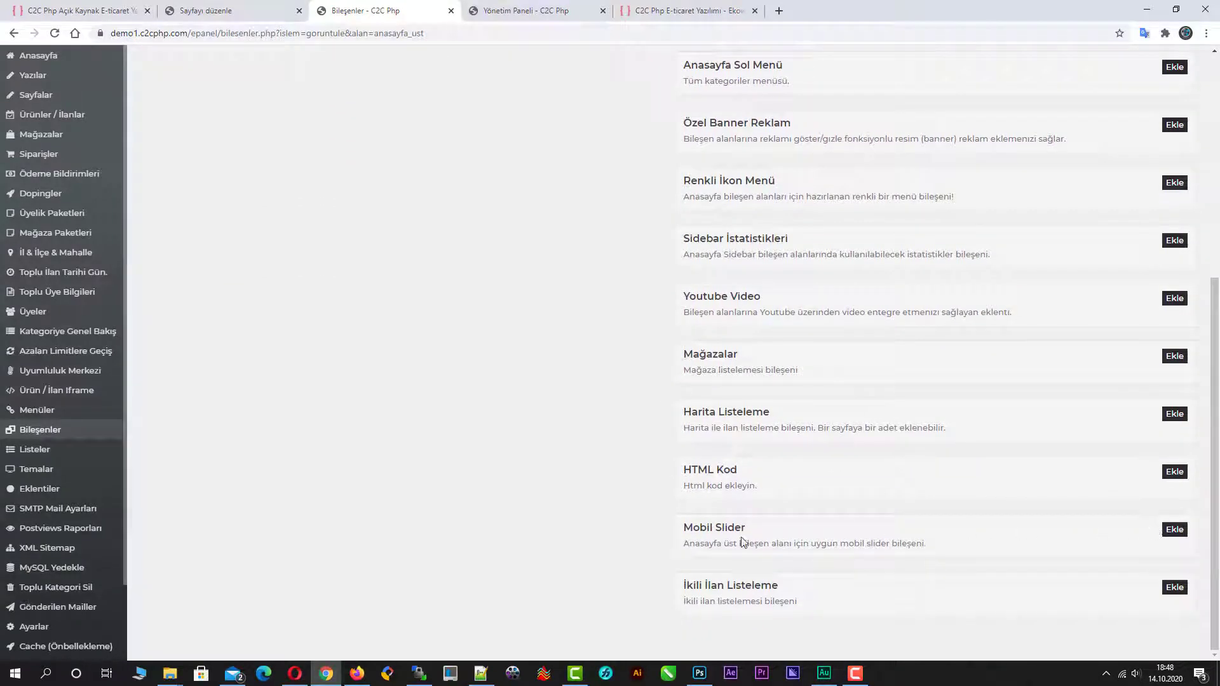
left_click(1175, 531)
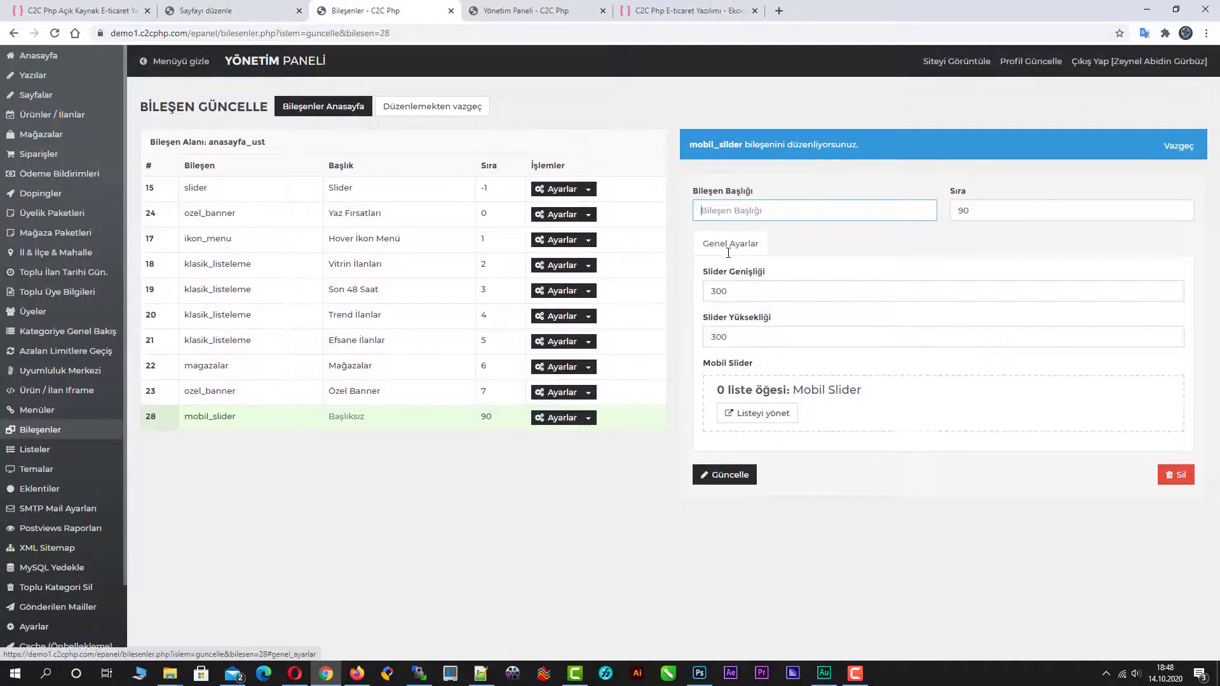
Title the new component "Mobil Slider" and set its order to -2
type("Mobil Slider")
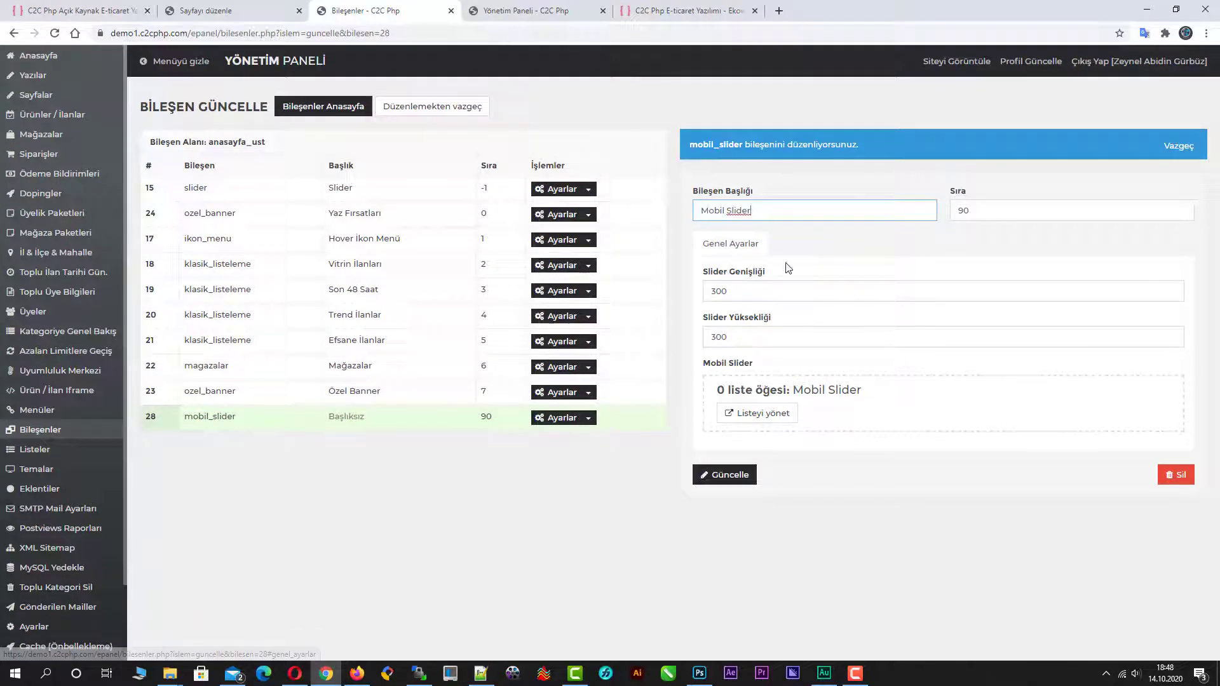
left_click(975, 210)
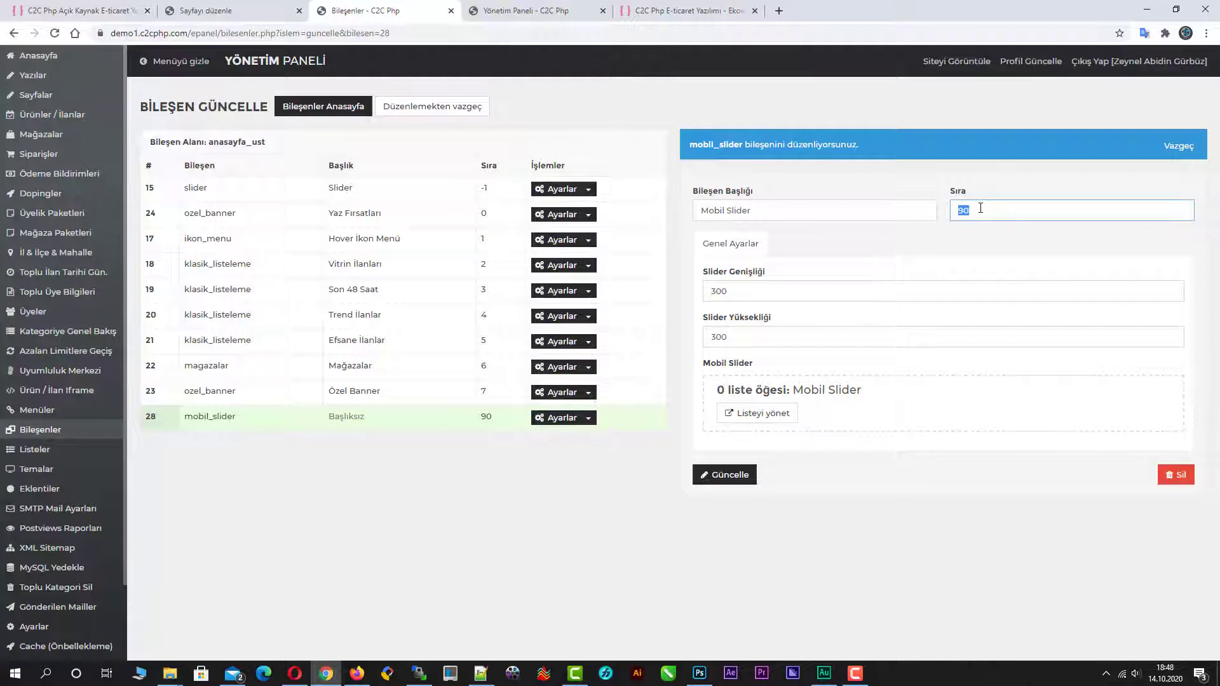
type("-2")
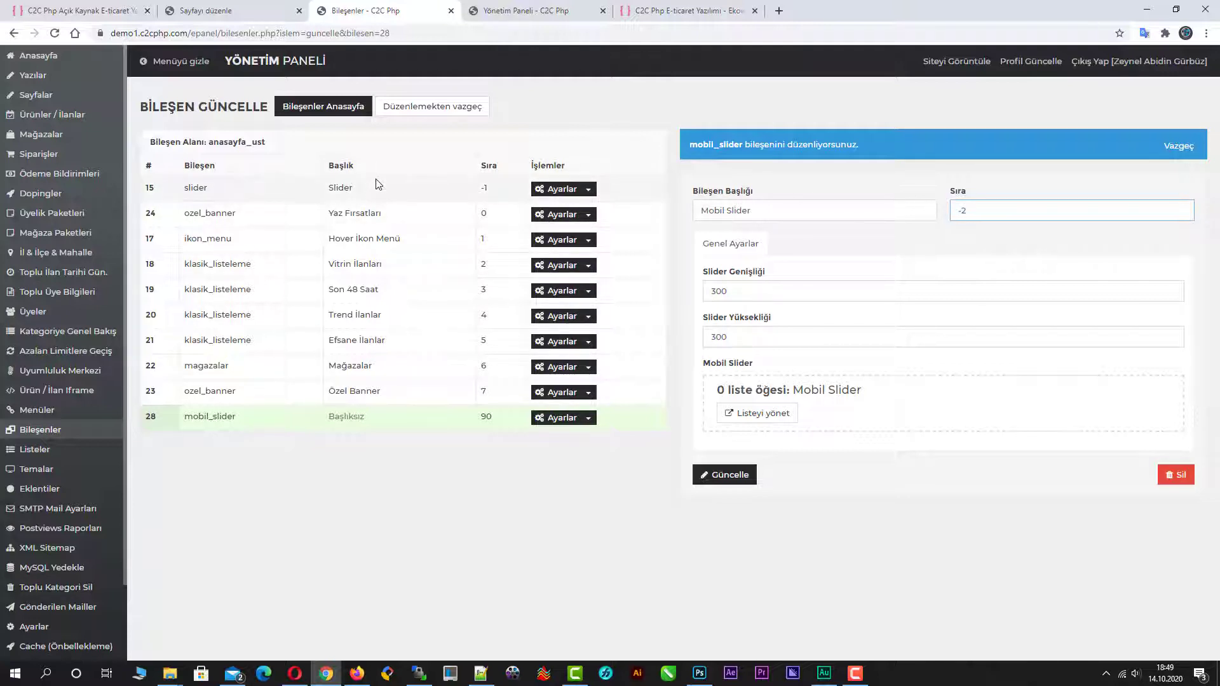
Switch to Photoshop and open the image saab-9-3.jpg from the desktop folder
left_click(728, 292)
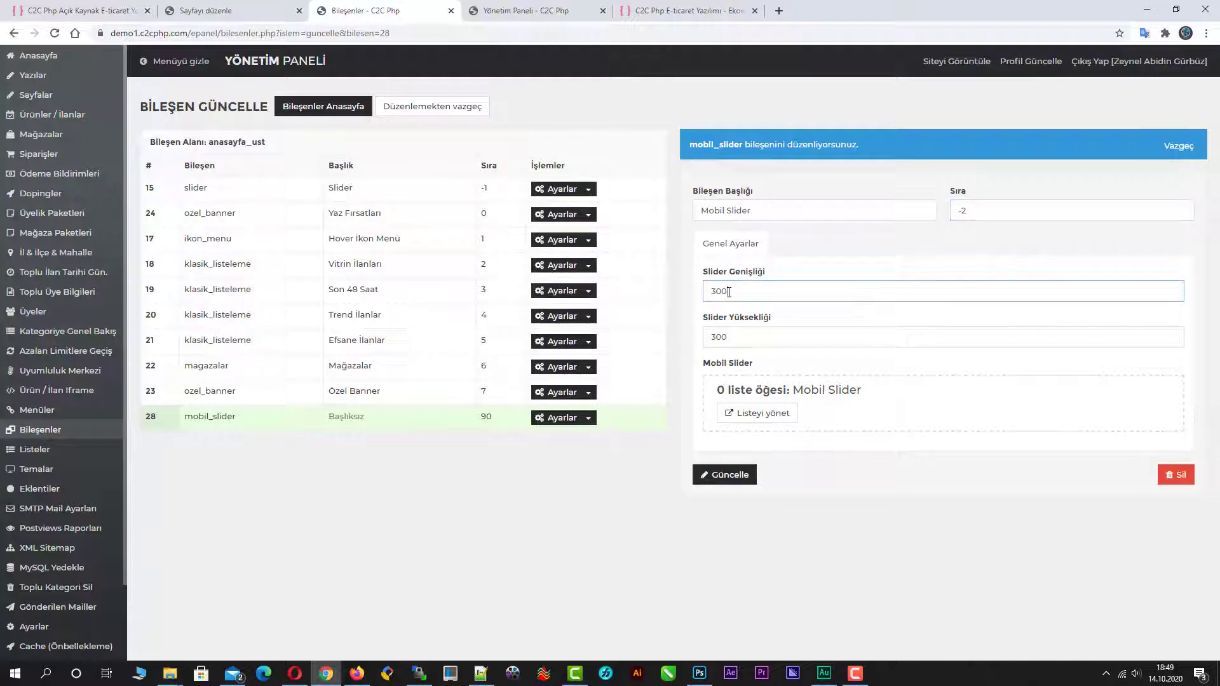
left_click(699, 672)
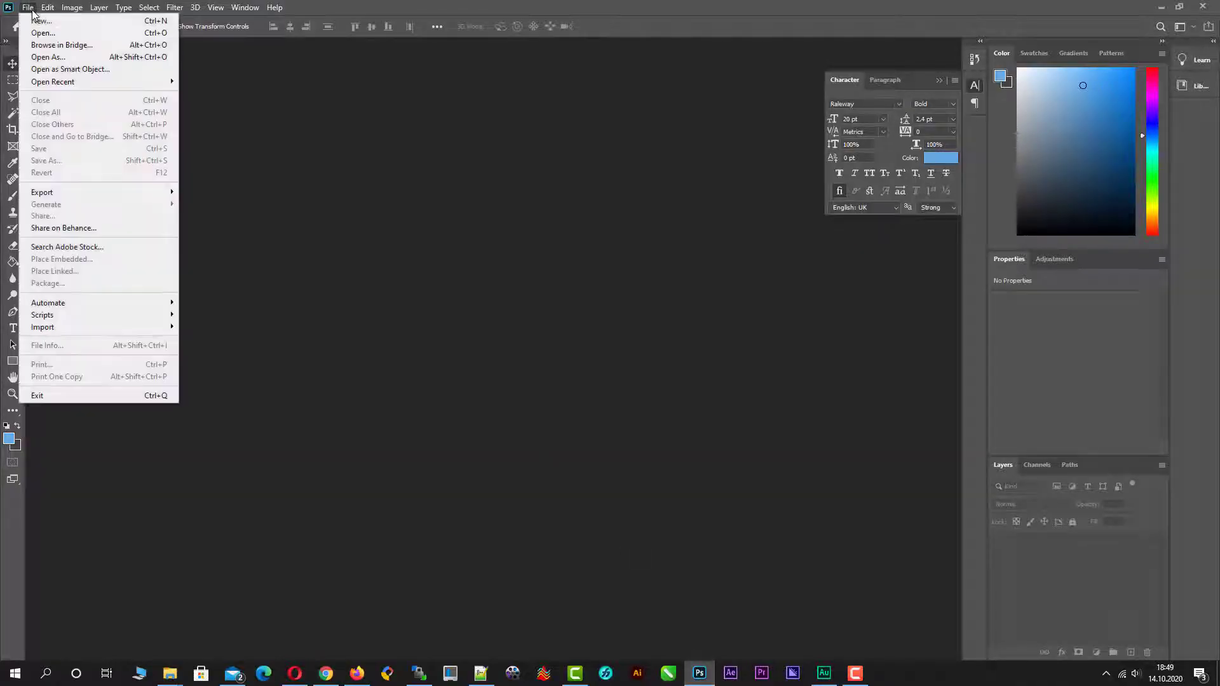
left_click(32, 10)
left_click(35, 33)
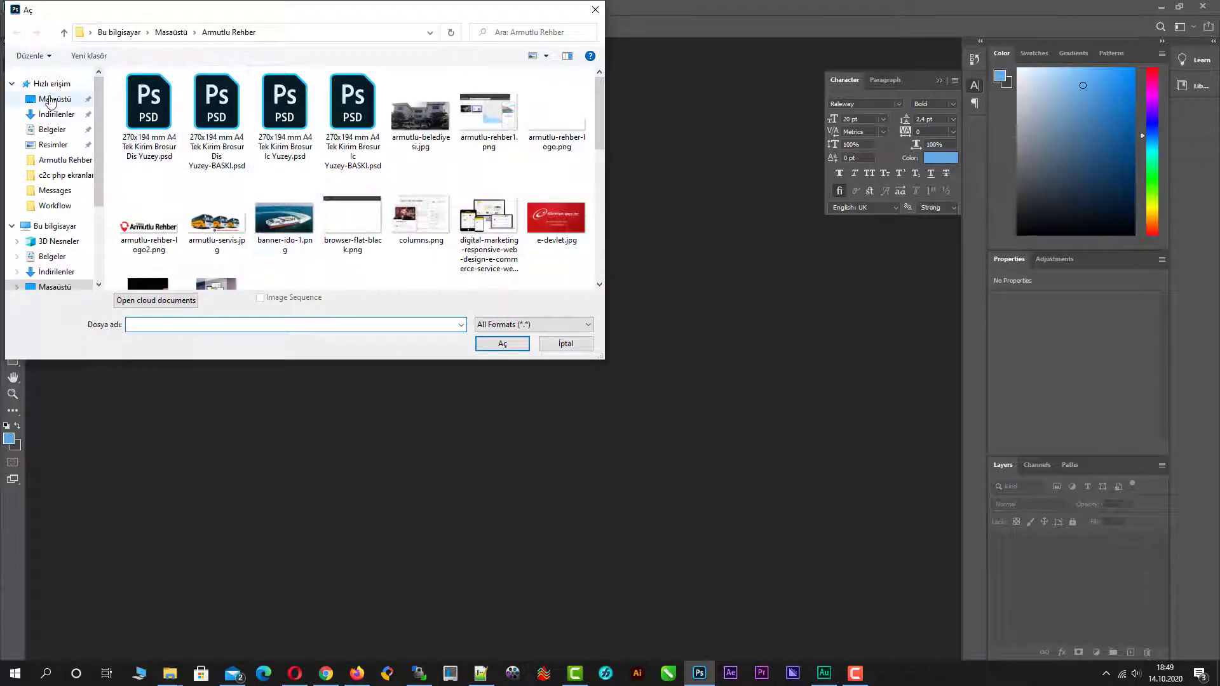
left_click(51, 99)
scroll(298, 213, "down", 5)
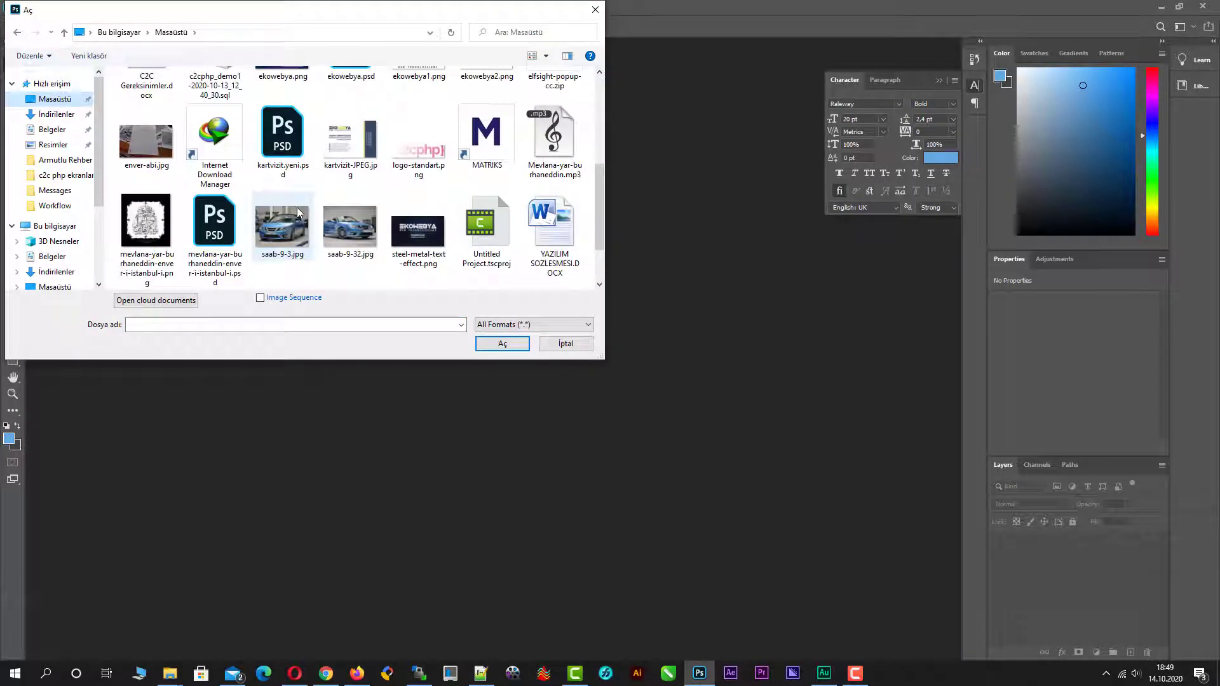
double_click(284, 223)
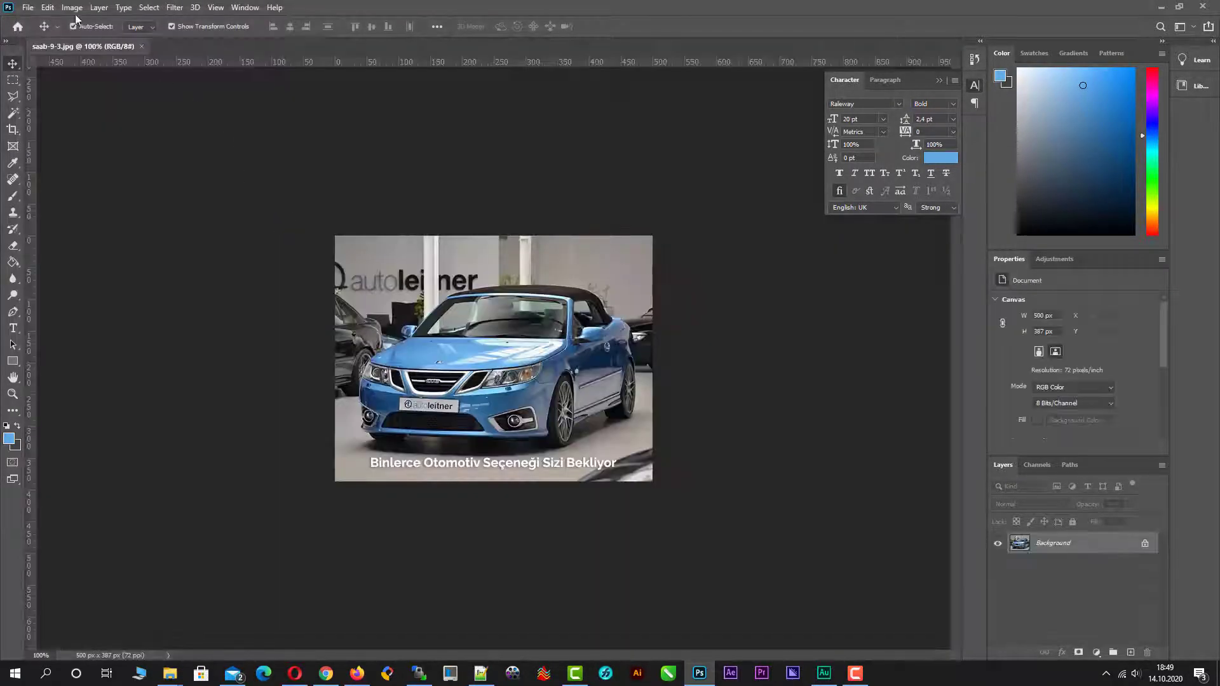
Check the car image's width and height in pixels without resizing it
left_click(72, 7)
left_click(89, 100)
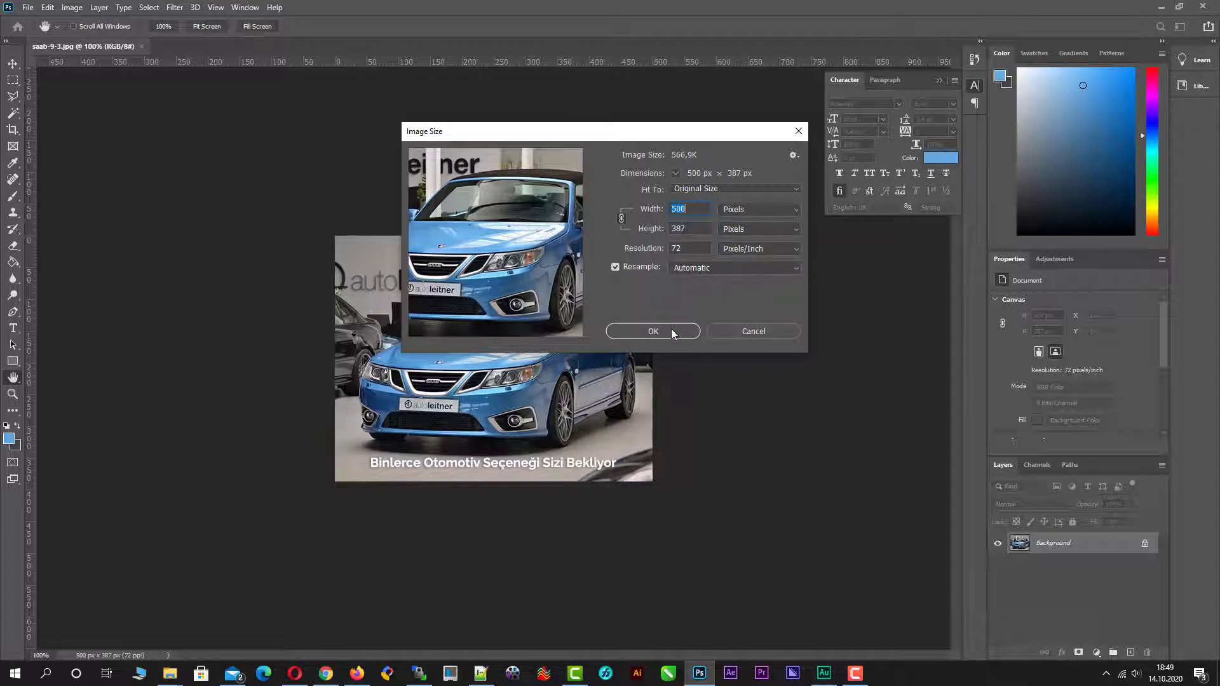
left_click(754, 331)
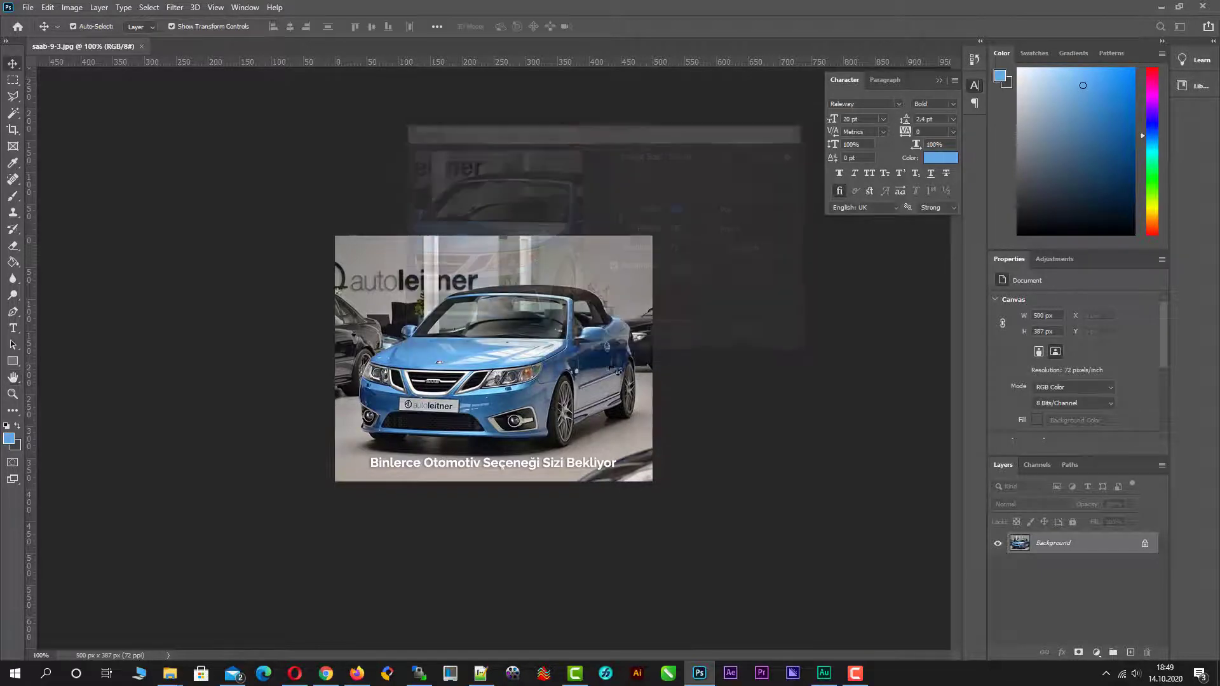
Switch back to Chrome, set the mobile slider's width to 500 and height to 387, and save the component
left_click(326, 672)
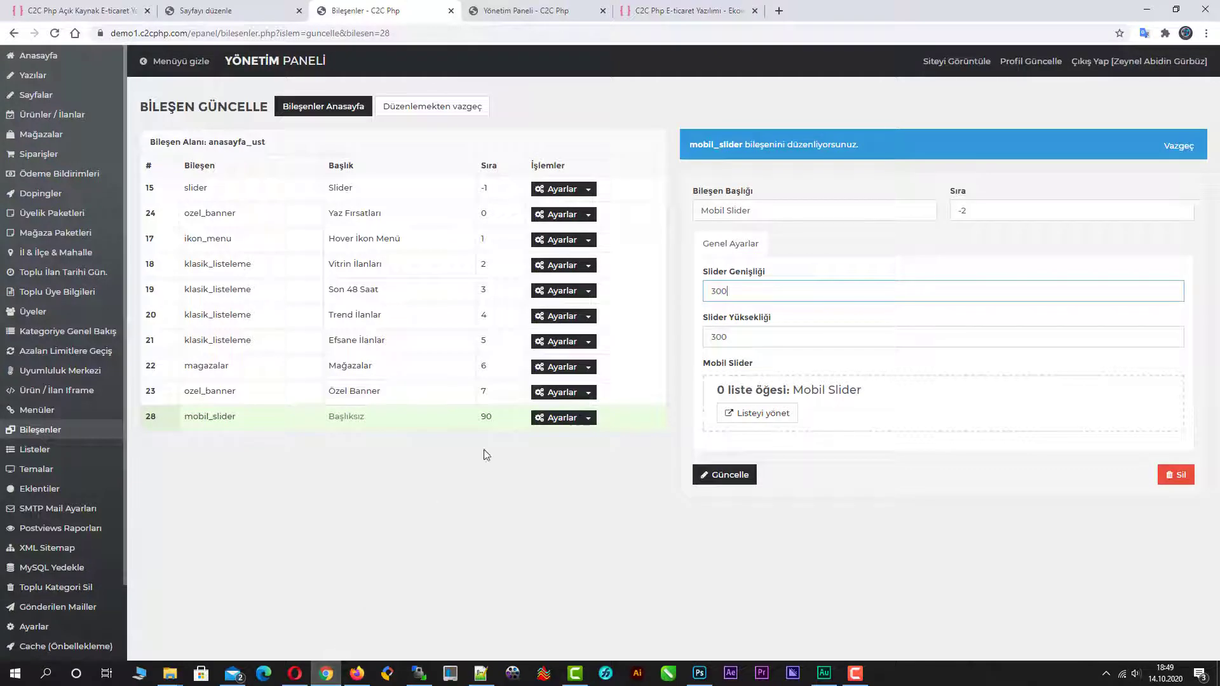
double_click(707, 290)
type("50")
double_click(728, 337)
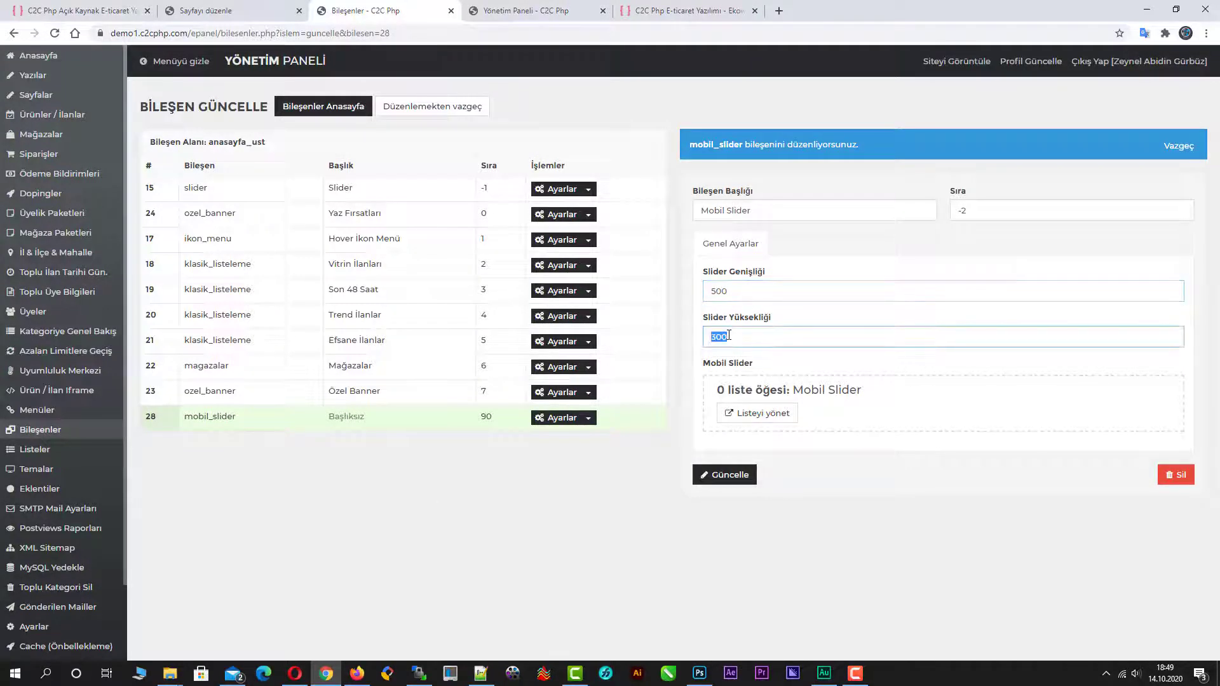
type("387")
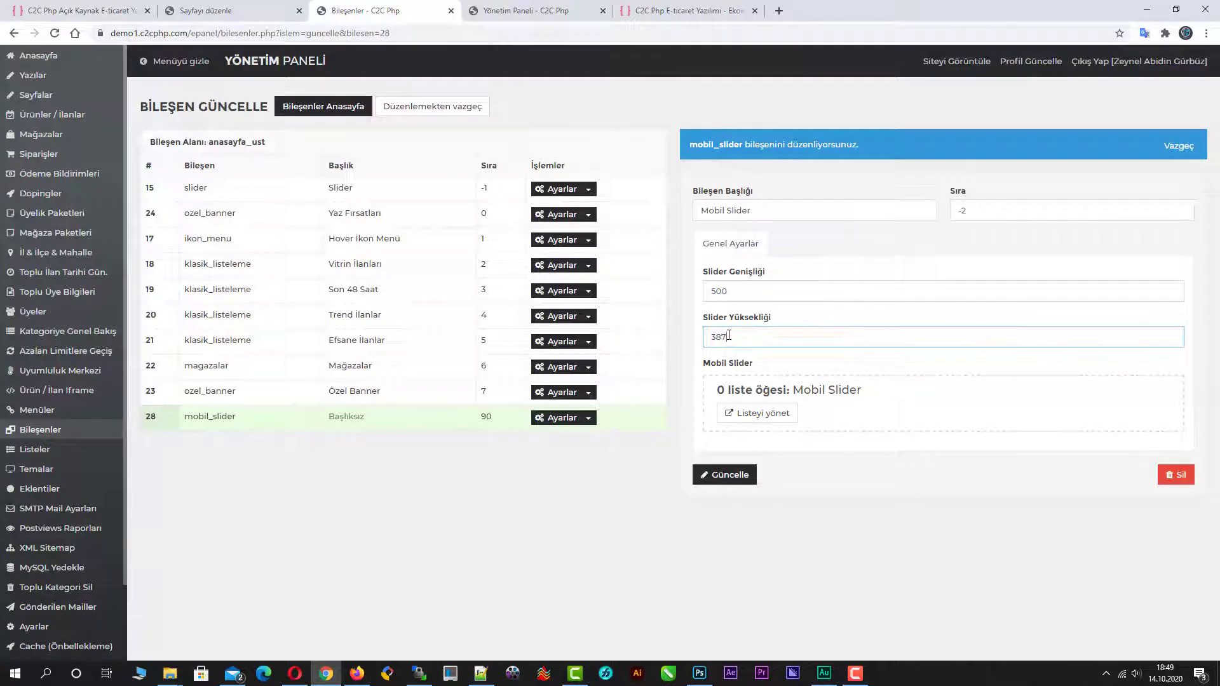
left_click(741, 475)
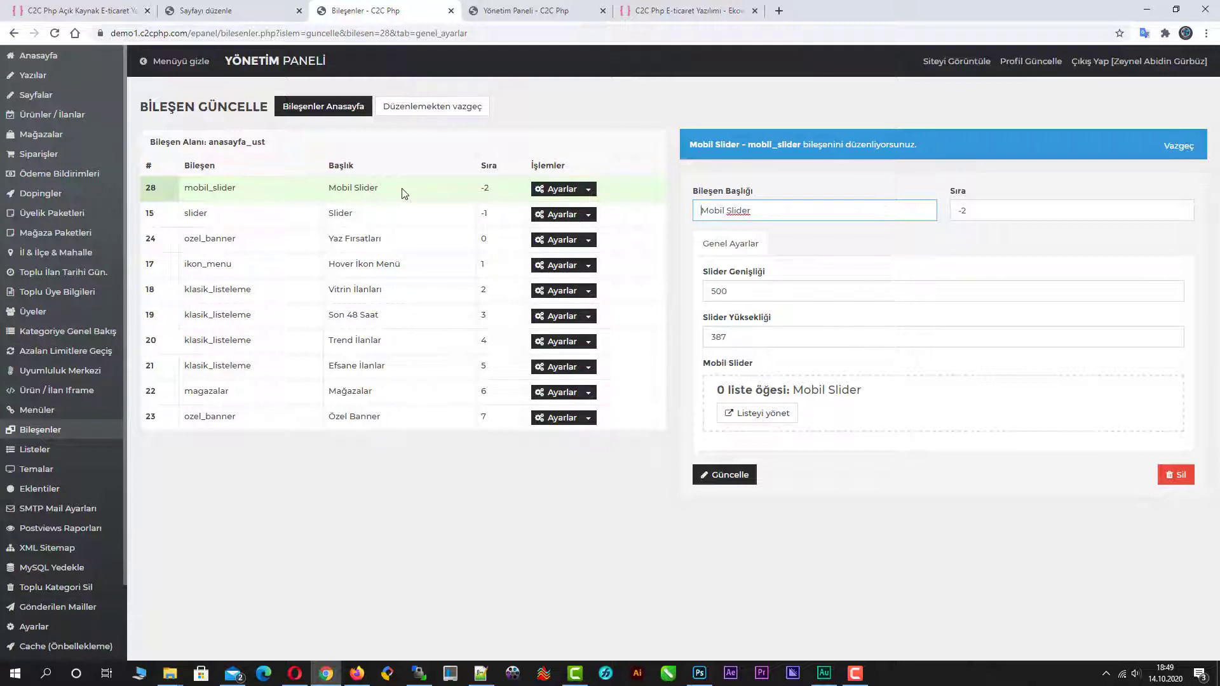
Open the Mobil Slider list for managing its items and choose saab-9-3.jpg from the desktop as the new slide's image
left_click(753, 415)
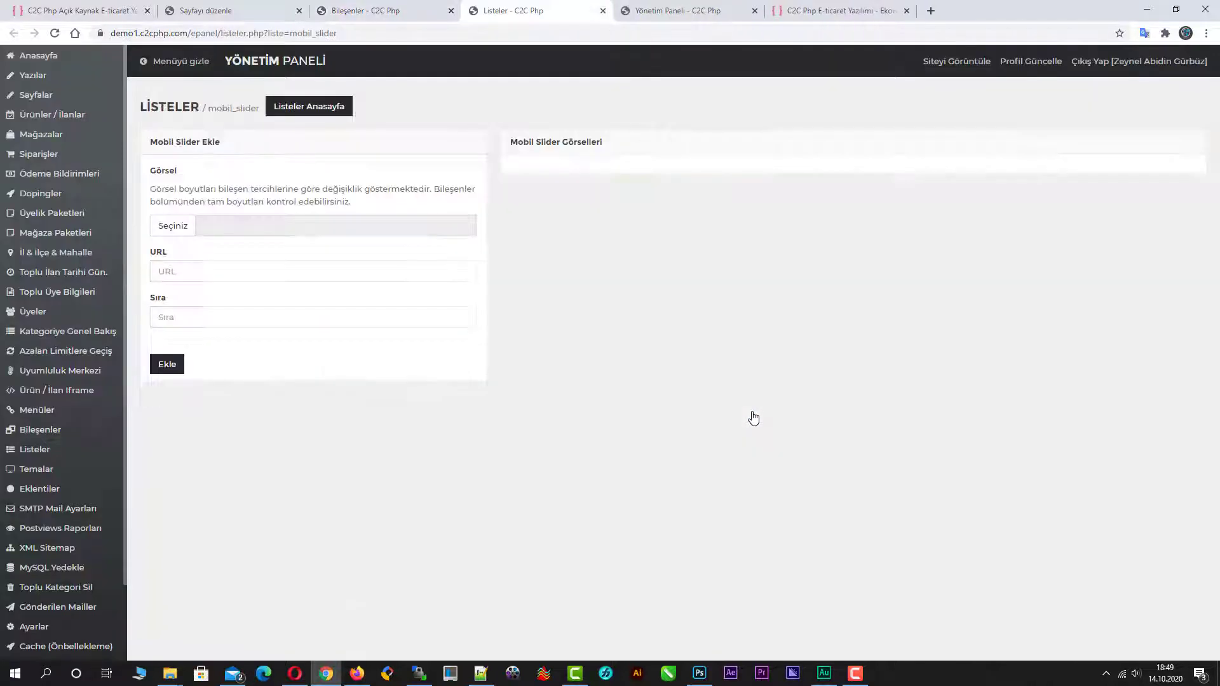
left_click(178, 232)
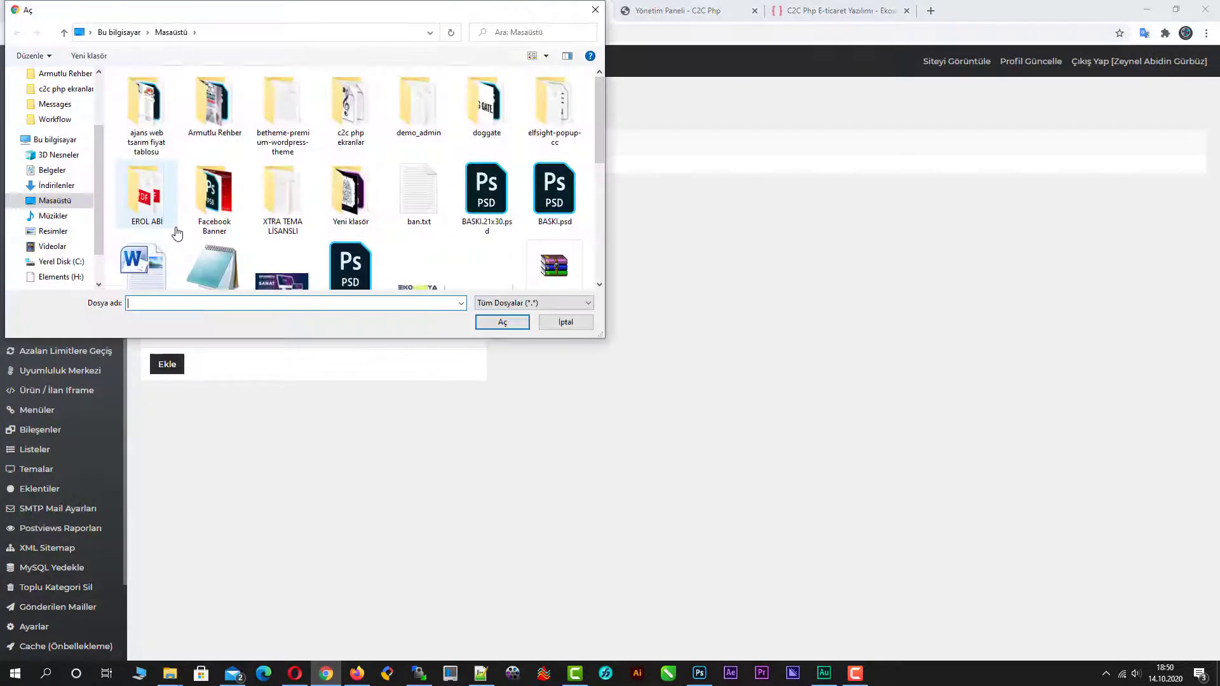
double_click(281, 194)
double_click(284, 227)
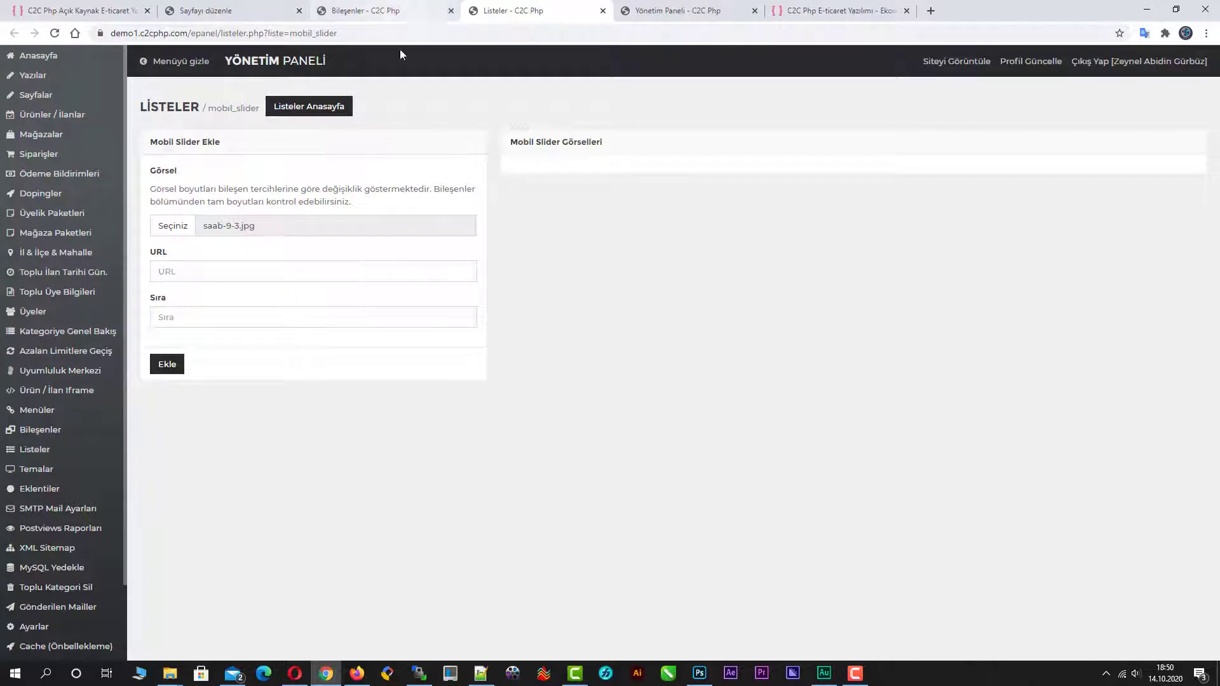
Open the Otomobil subcategory under Vasıta on the storefront and copy its page address for the slide link
left_click(213, 270)
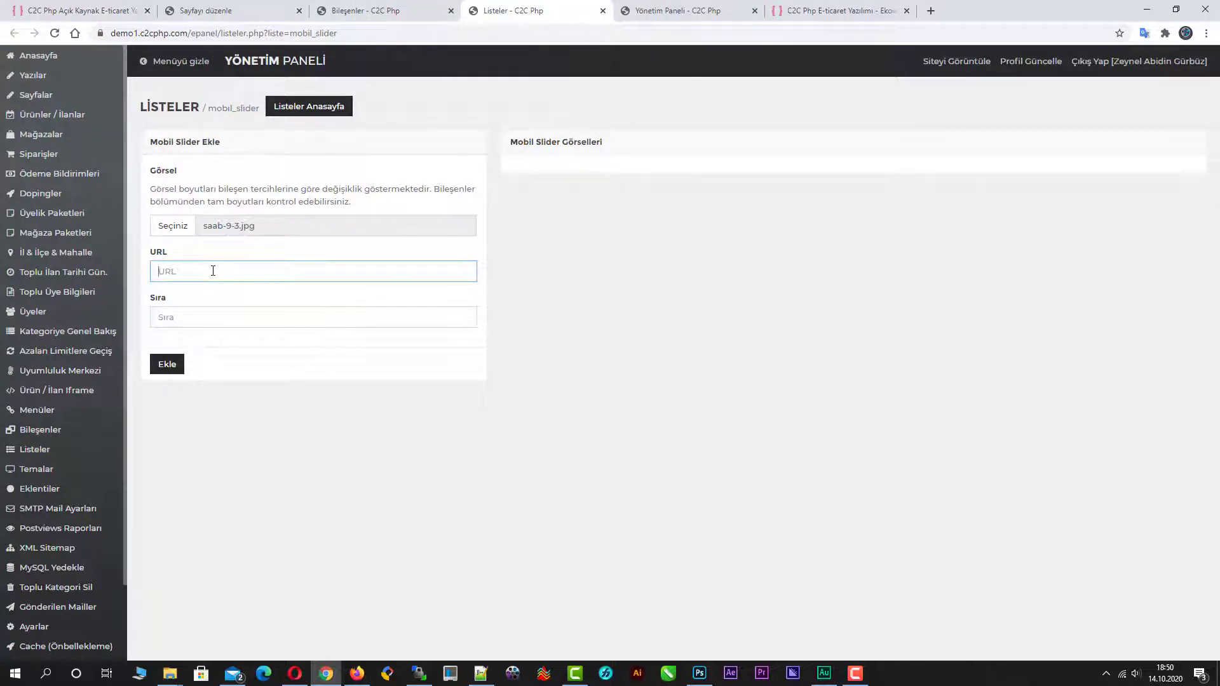
left_click(825, 10)
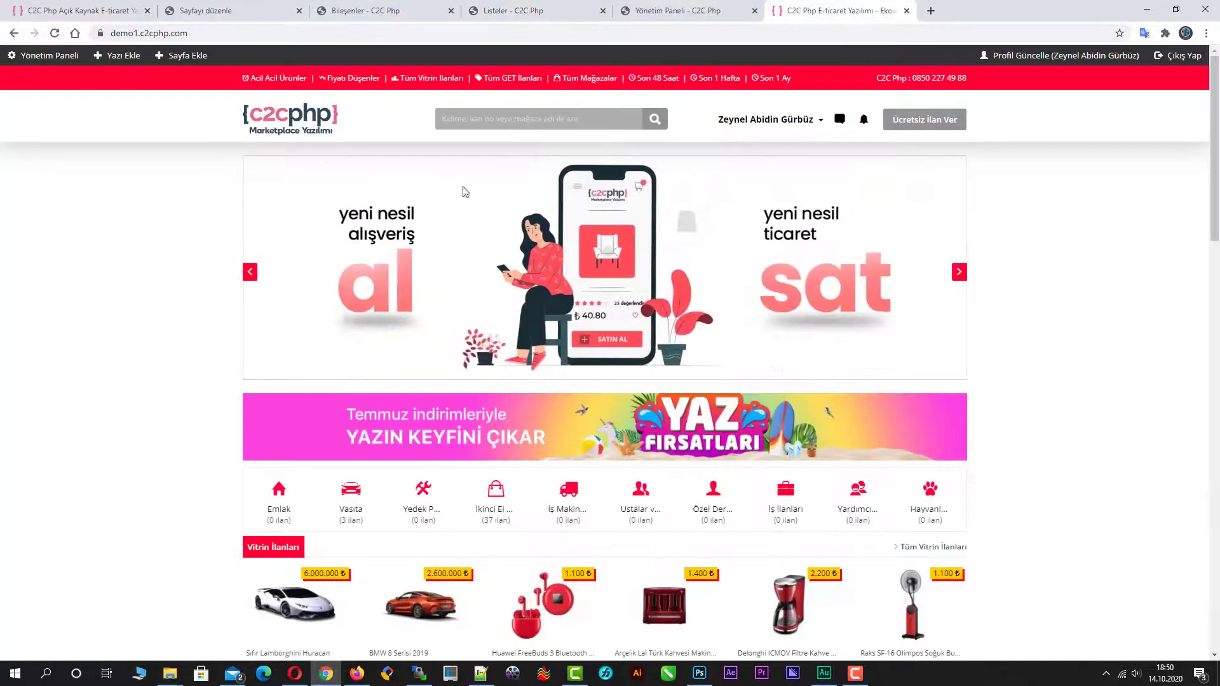
left_click(351, 488)
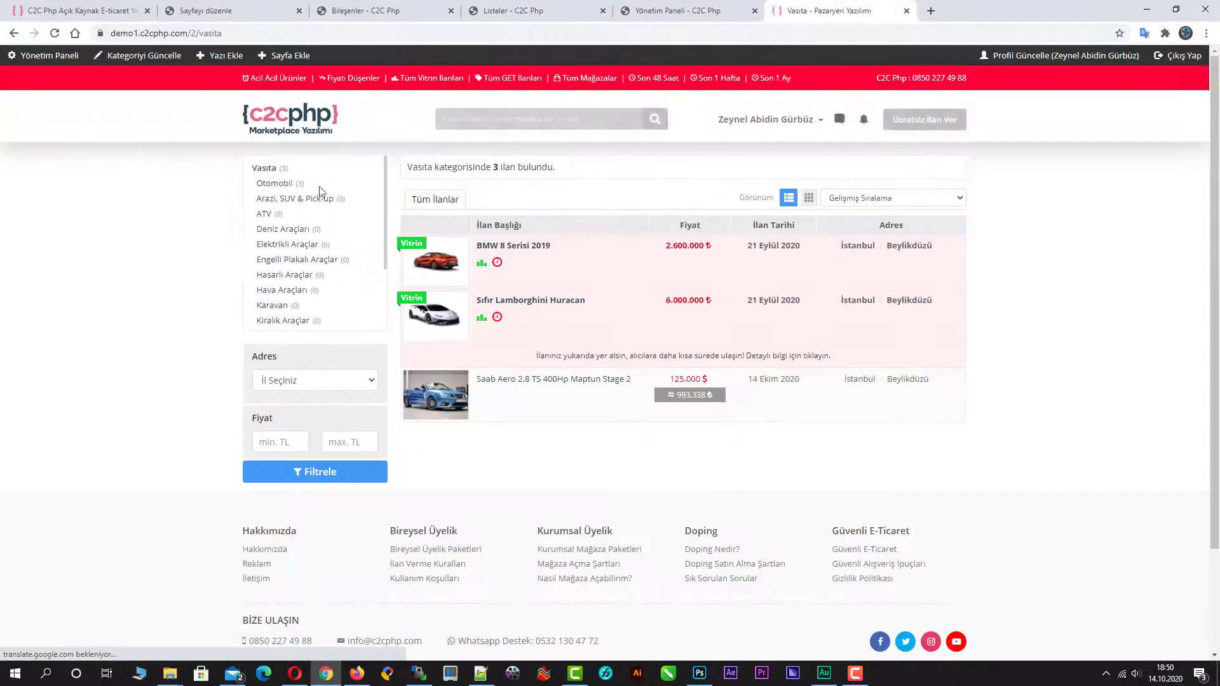
left_click(274, 185)
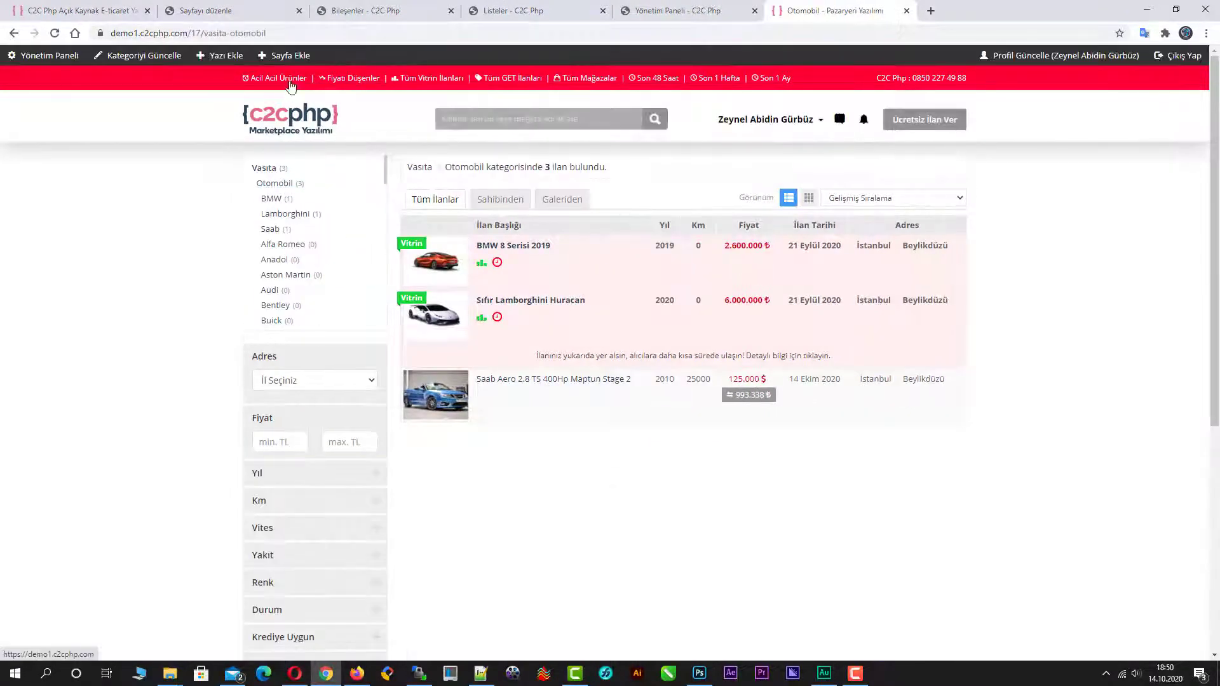
left_click(295, 35)
key("ctrl+c")
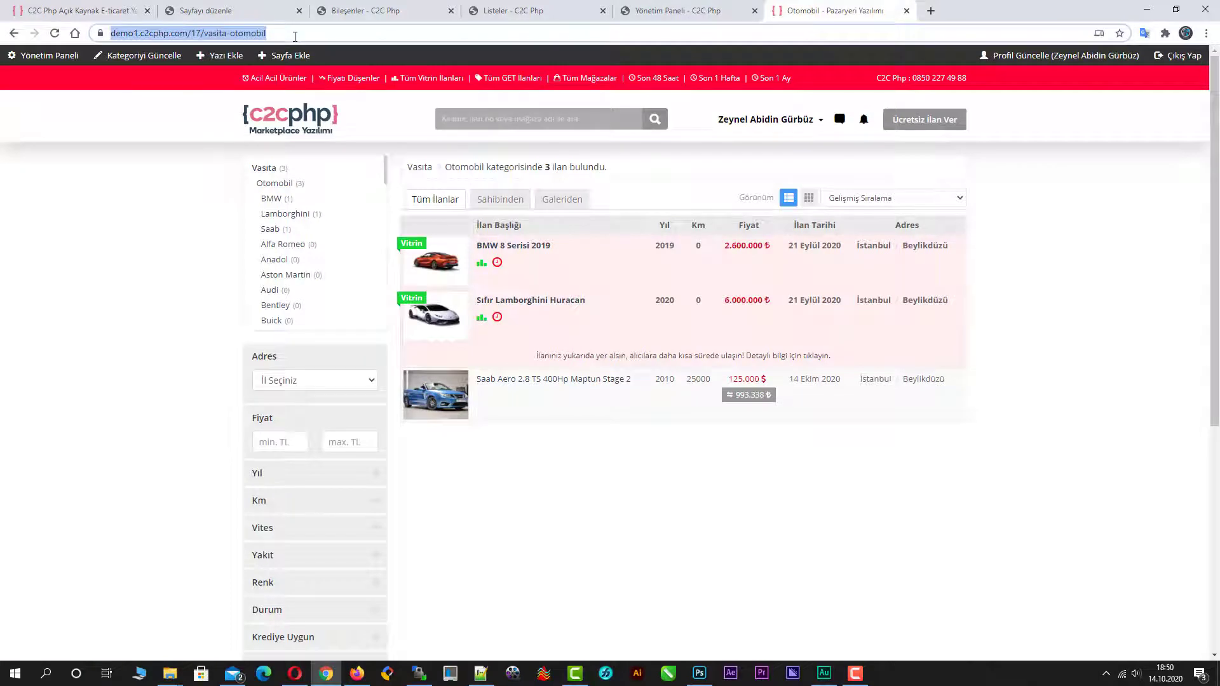
left_click(357, 18)
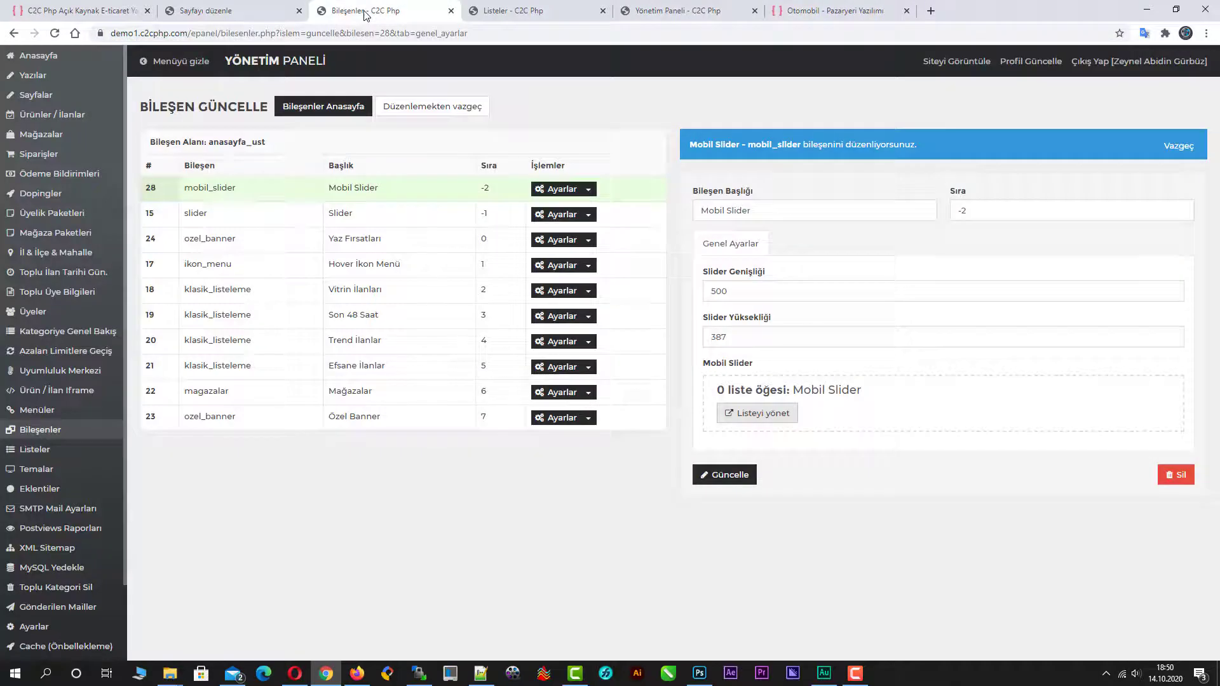
left_click(523, 18)
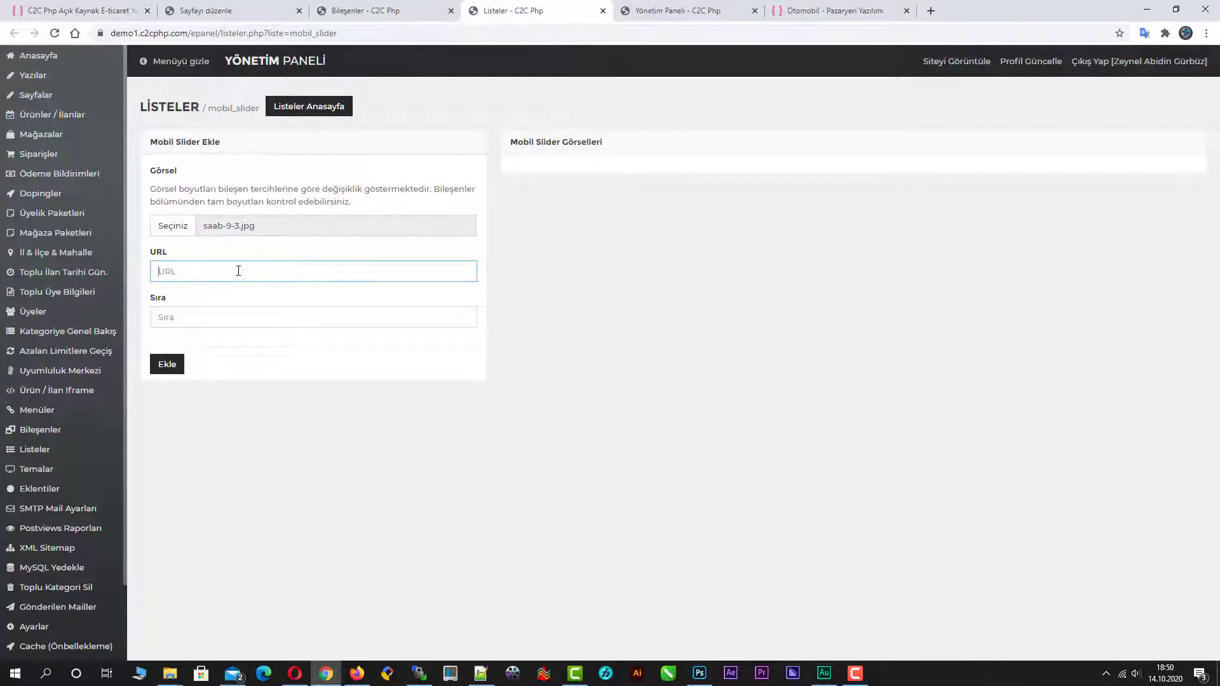
key("ctrl+v")
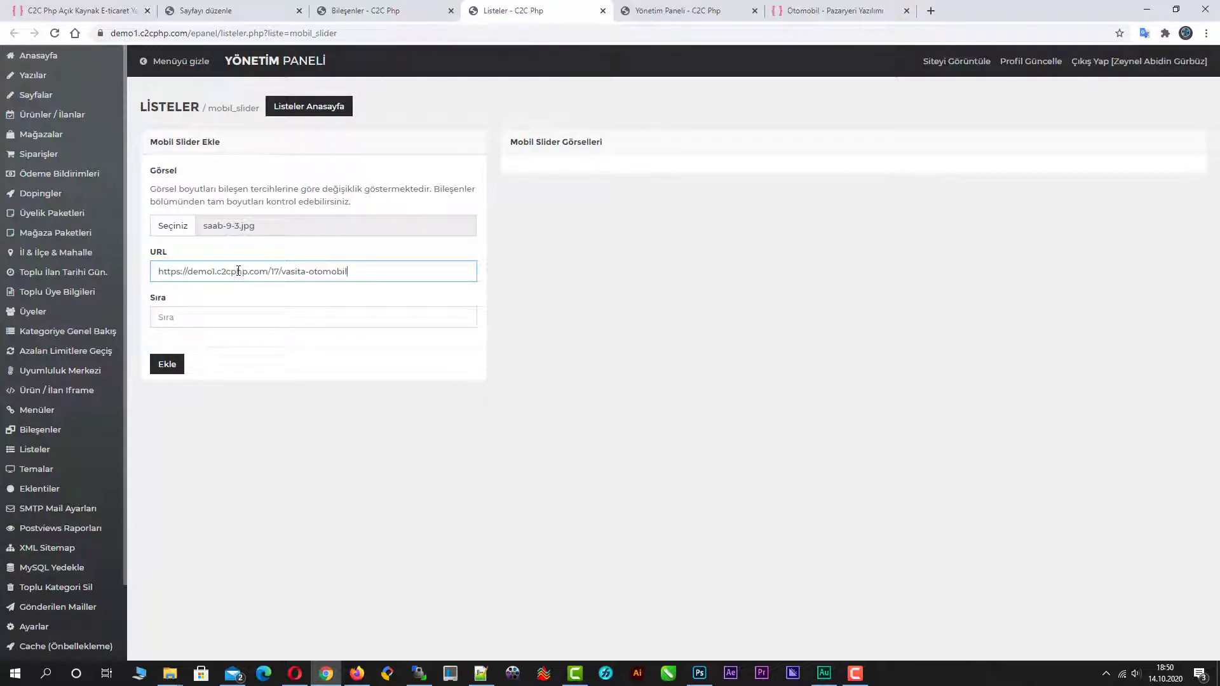
left_click(173, 317)
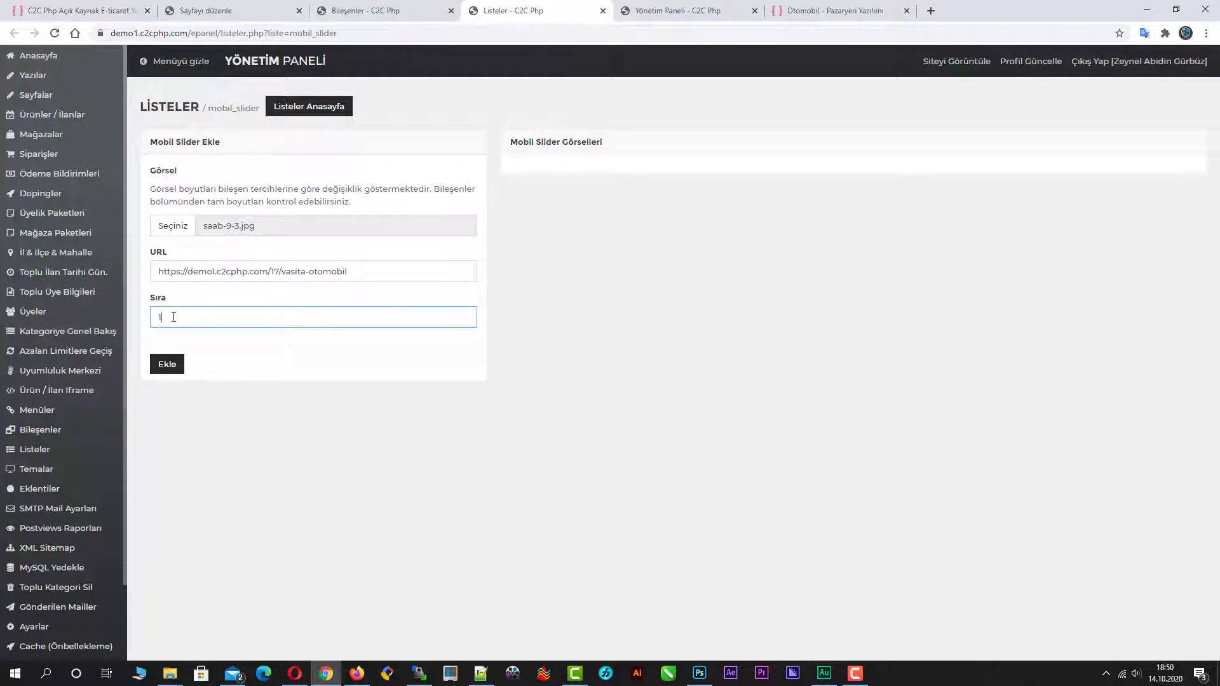
left_click(166, 365)
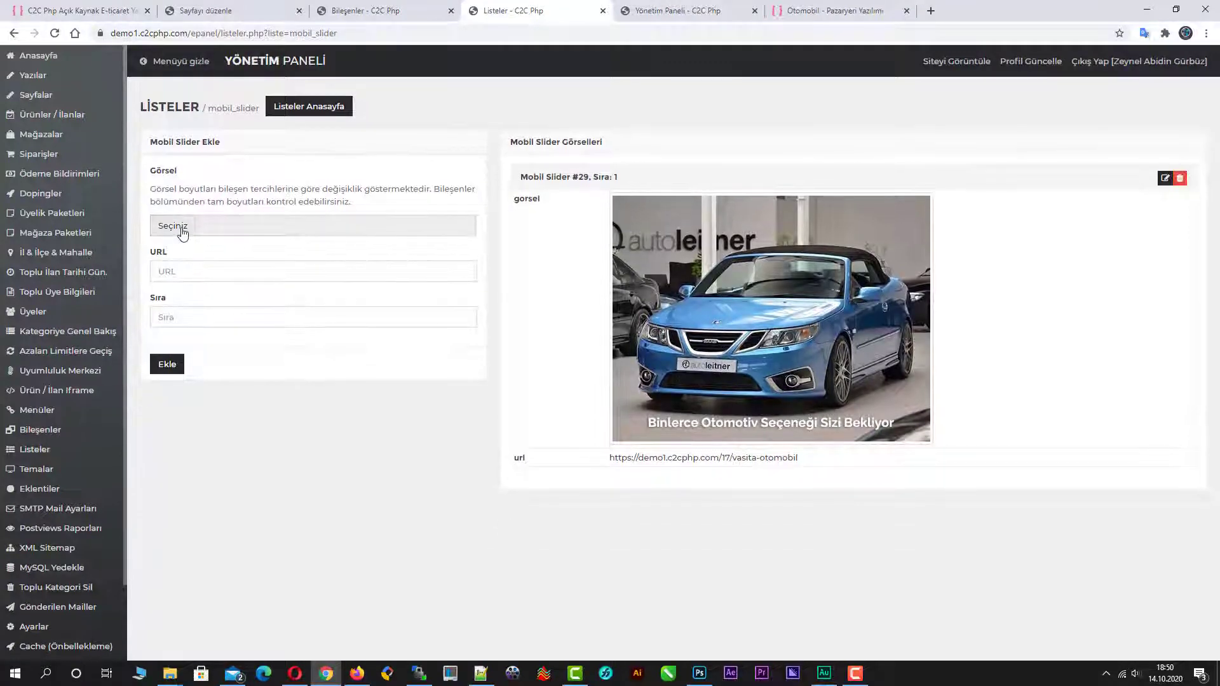
left_click(183, 234)
scroll(354, 234, "down", 5)
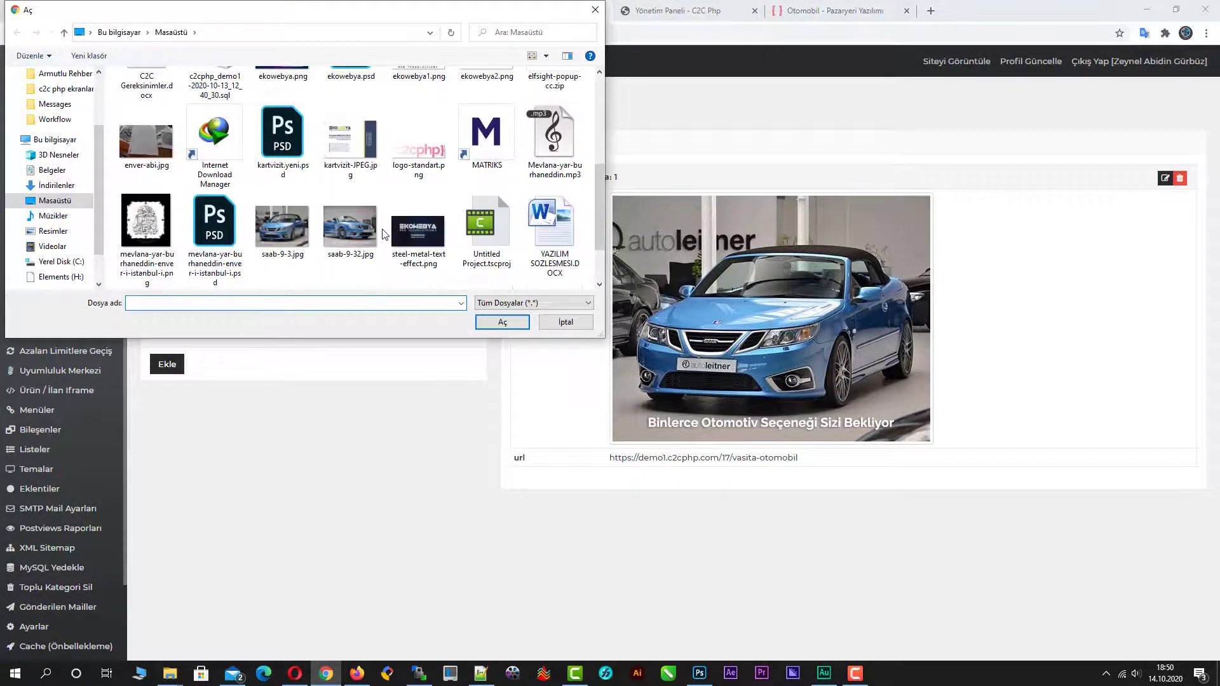
double_click(353, 233)
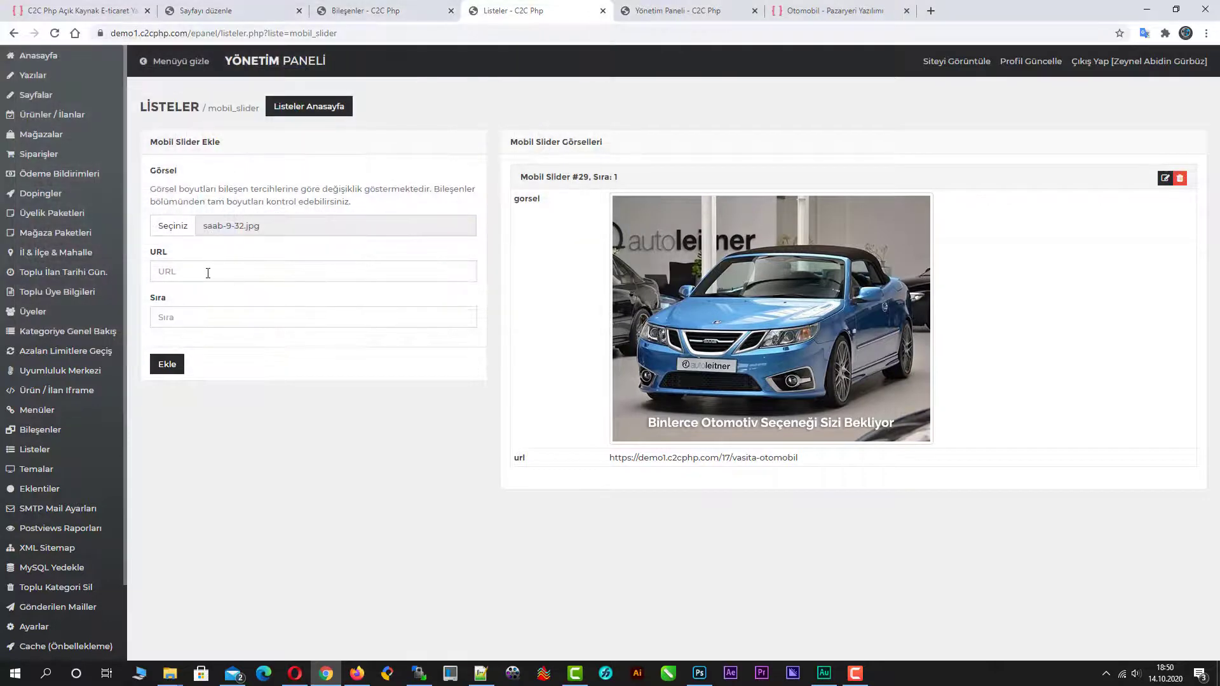
left_click(208, 273)
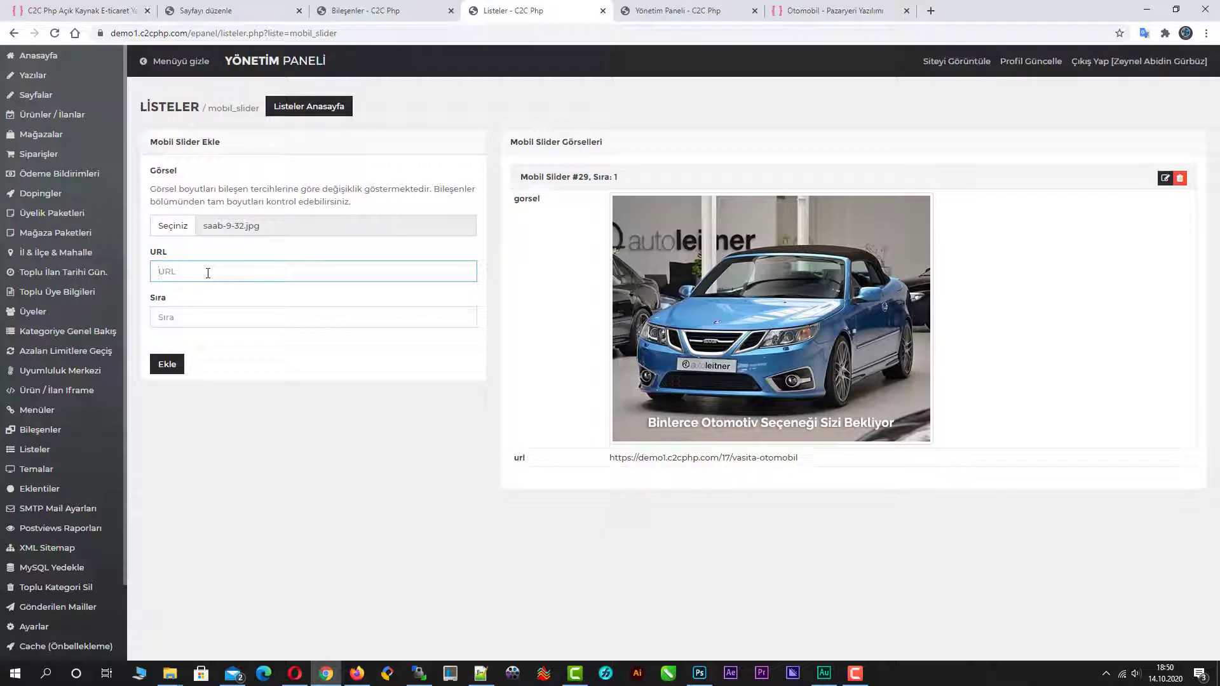
type("https://demo1.c2cphp.com/17/vasita-otomobil")
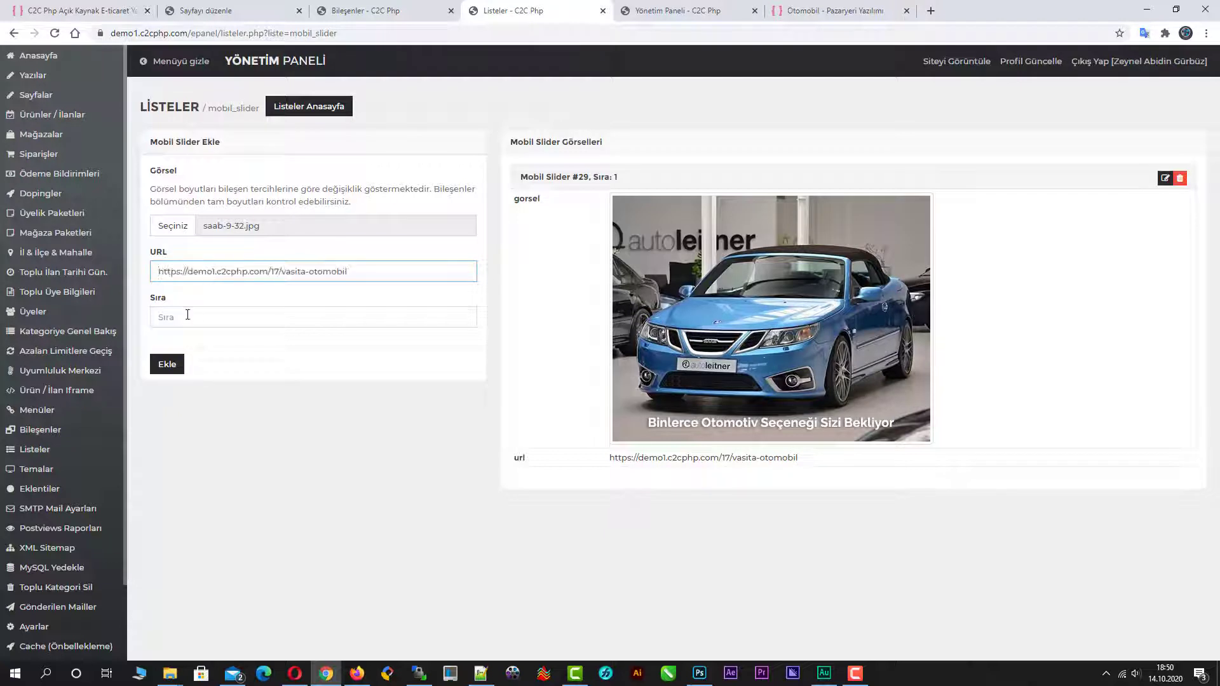
left_click(185, 316)
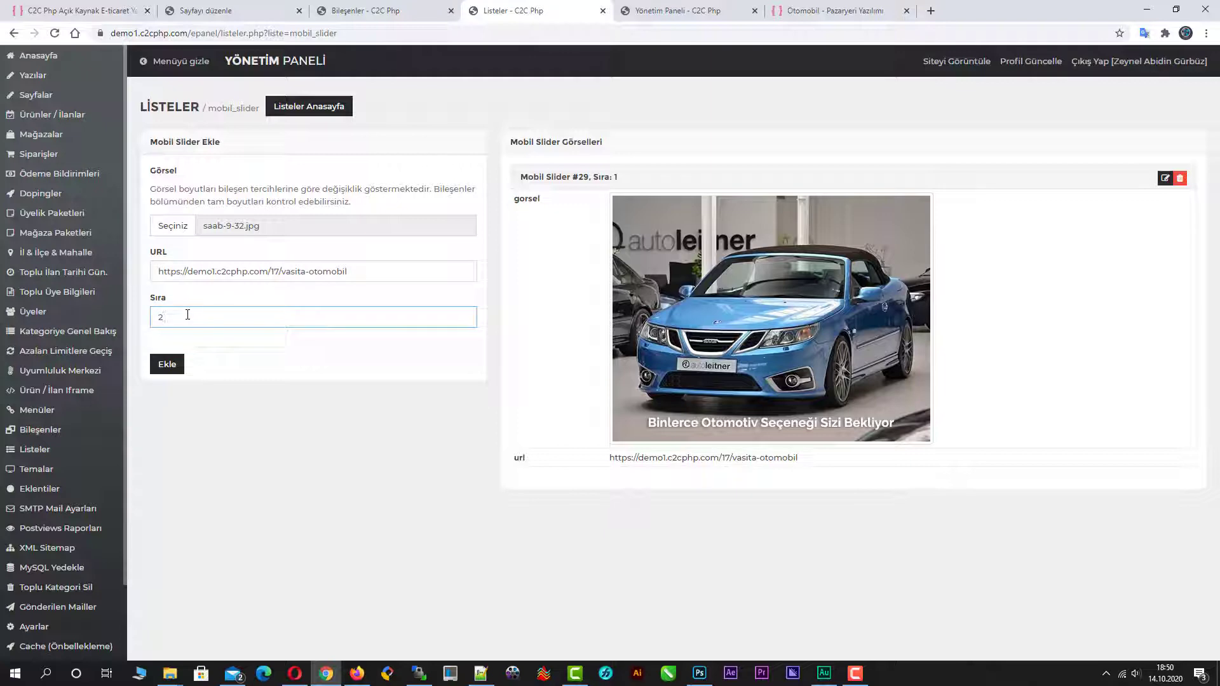
left_click(172, 365)
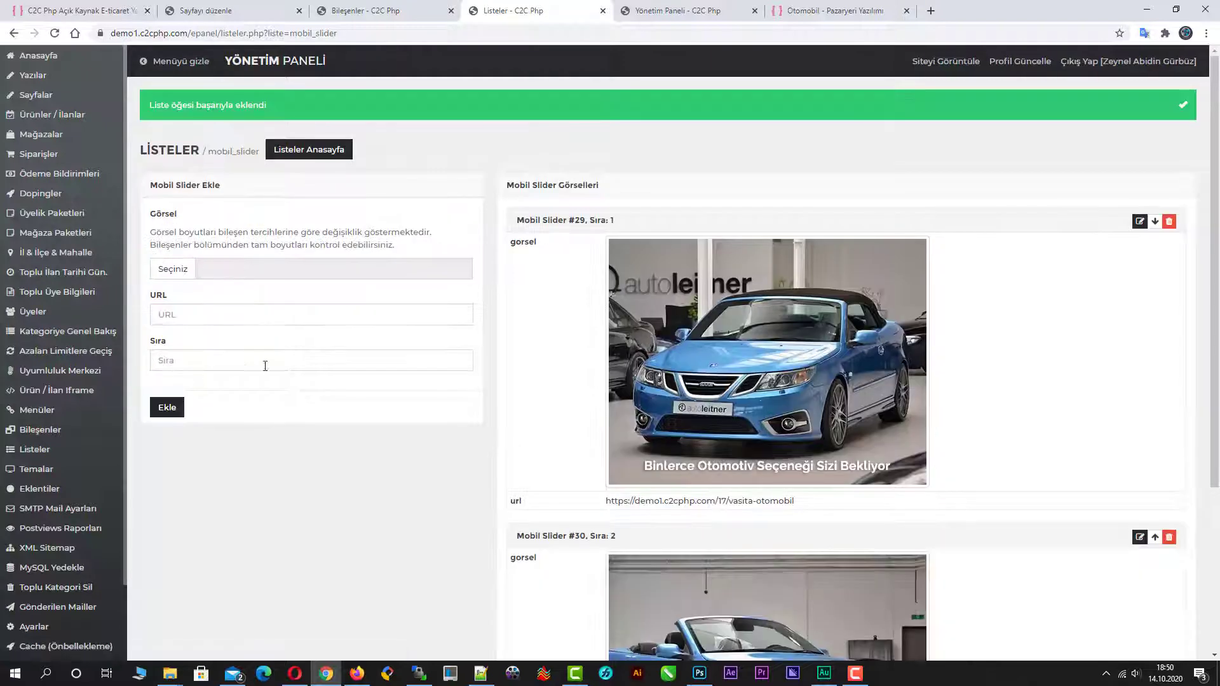
scroll(357, 389, "down", 4)
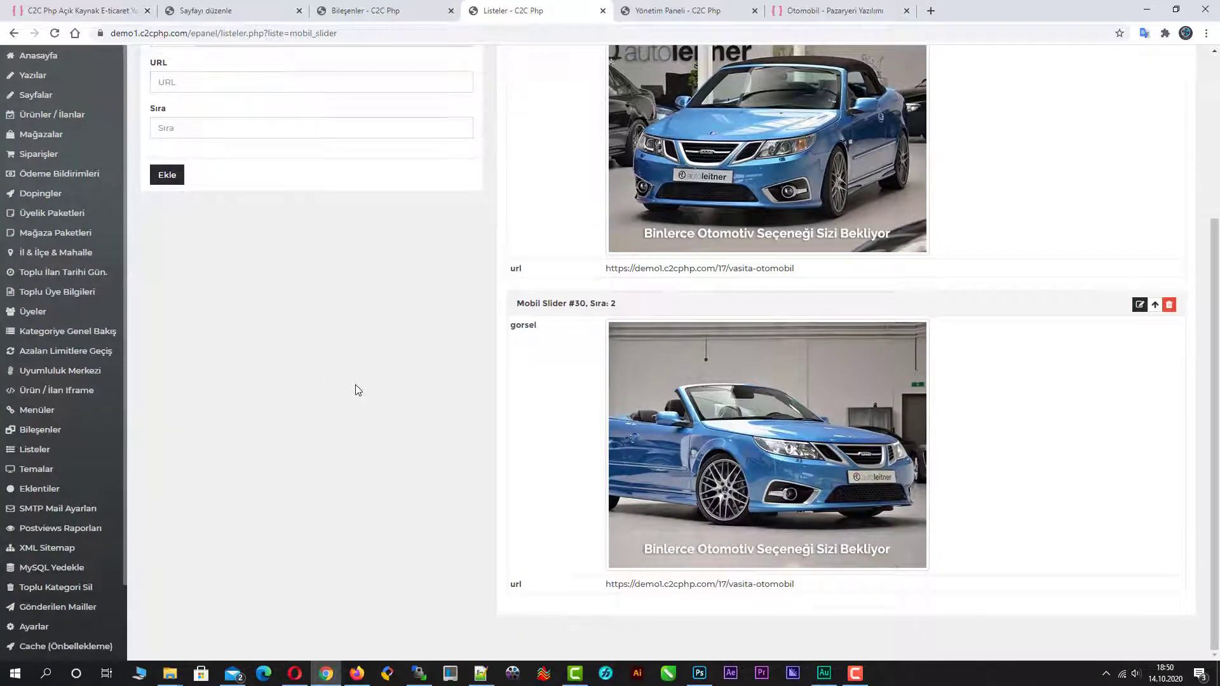
key("F5")
scroll(771, 369, "up", 3)
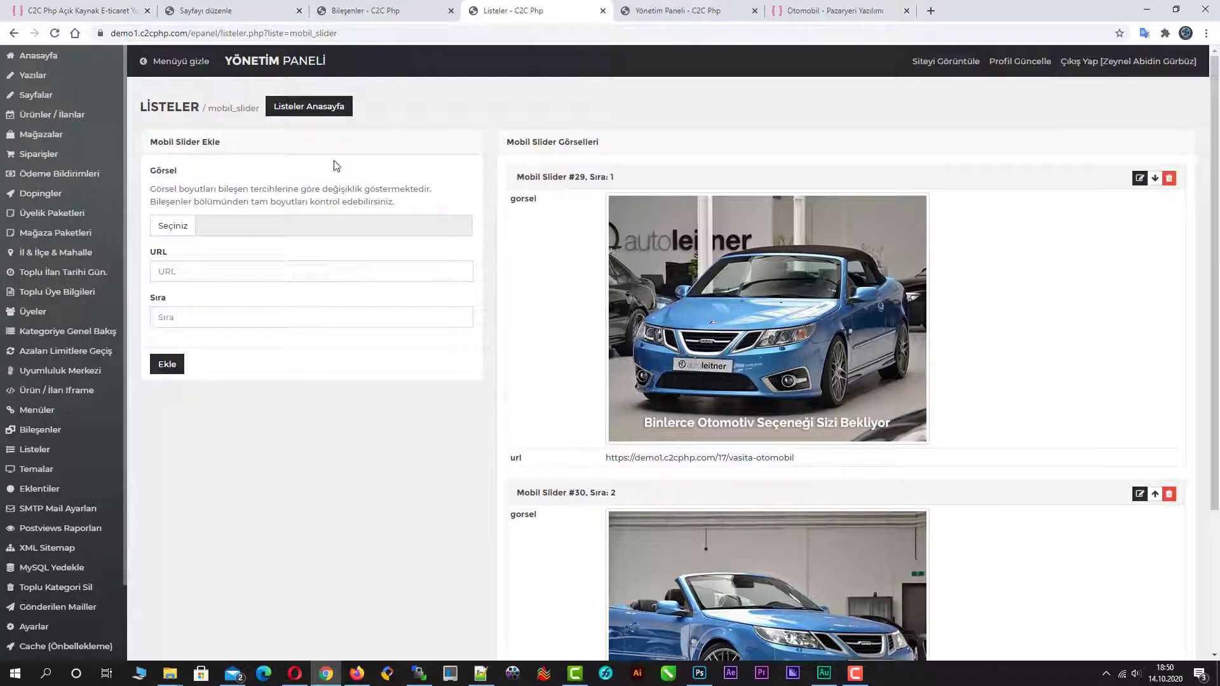
Open the Mobil Slider settings in the Anasayfa Üst Geniş component area and review the slides in its managed list
left_click(41, 435)
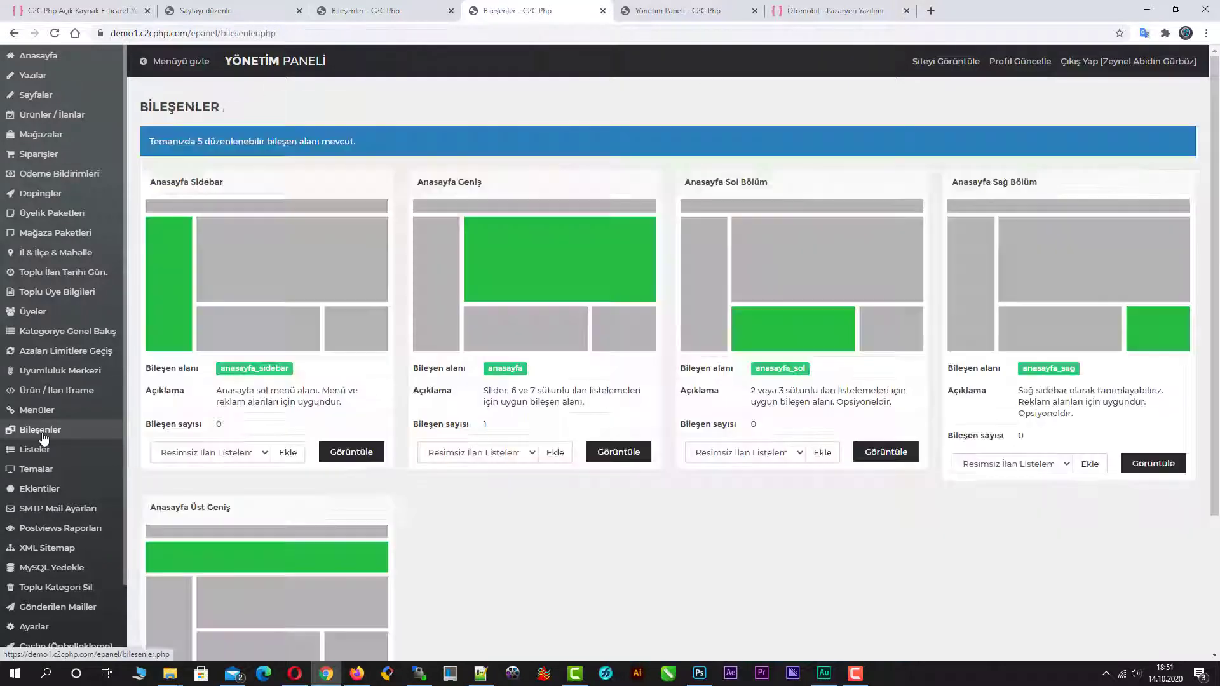
left_click(238, 560)
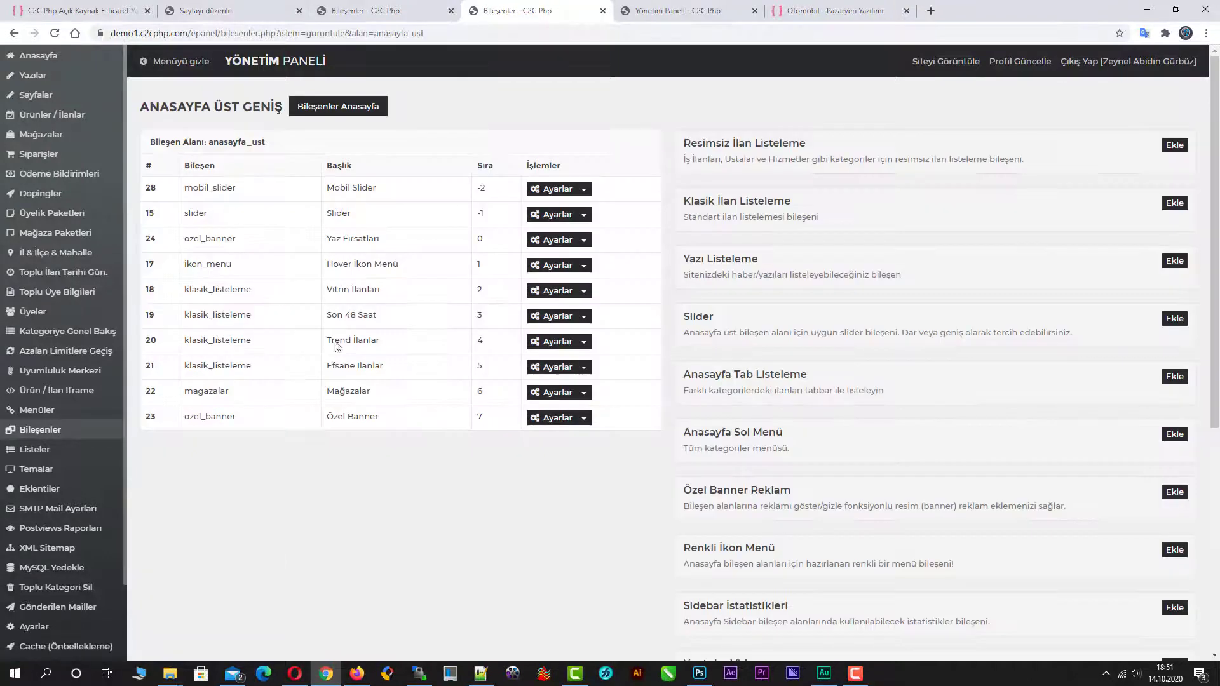
left_click(567, 191)
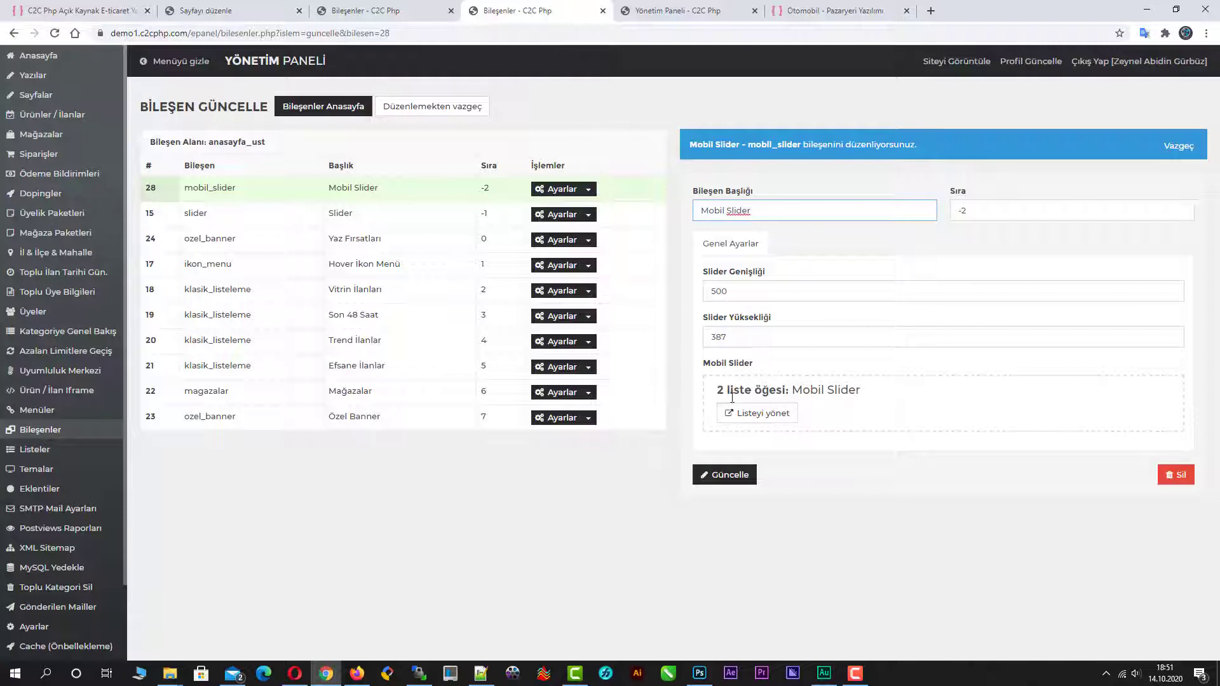
left_click(763, 418)
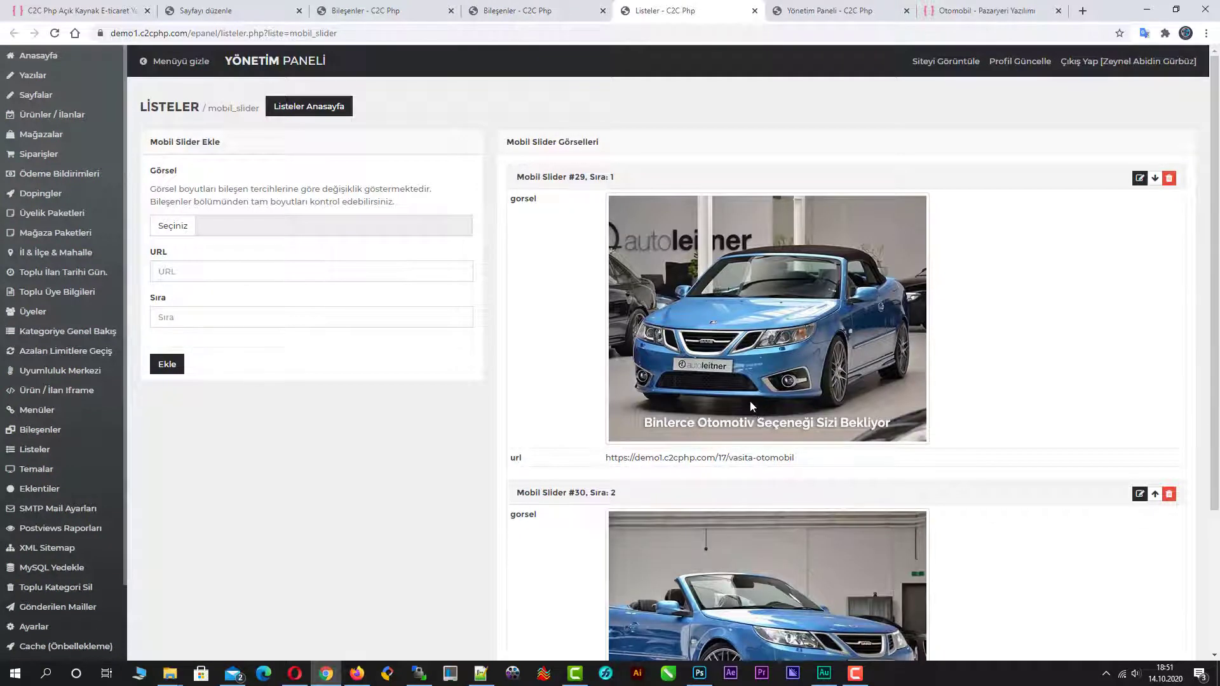
scroll(750, 401, "down", 3)
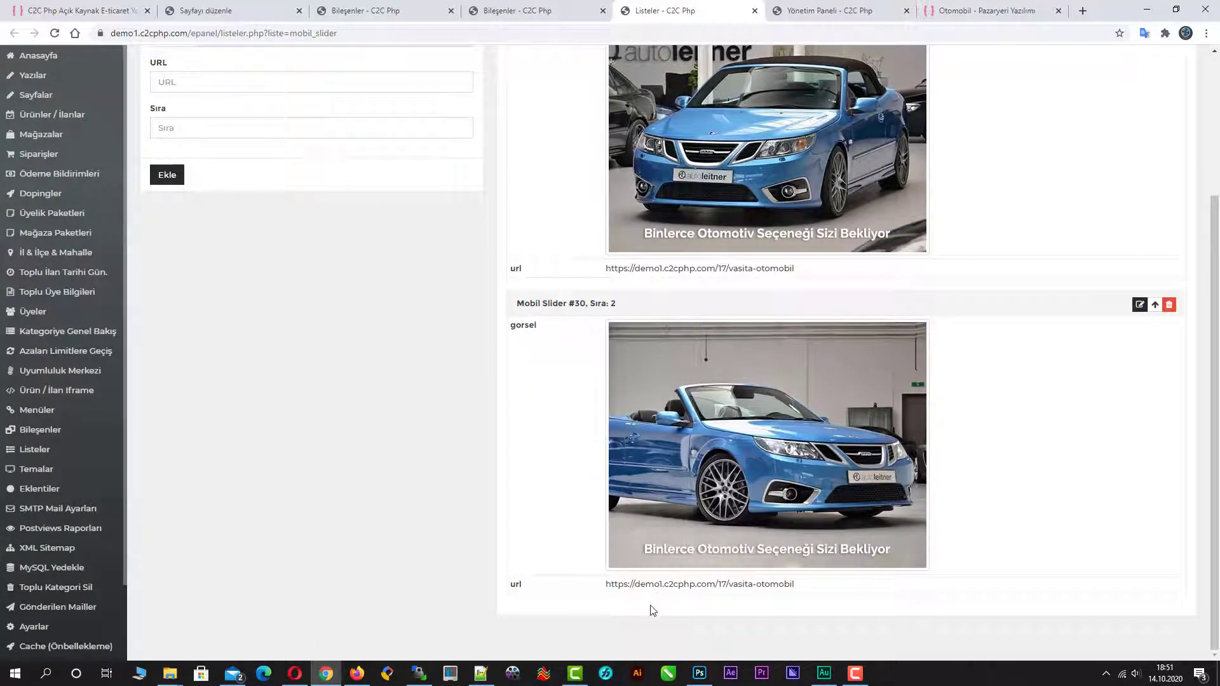
scroll(636, 529, "up", 3)
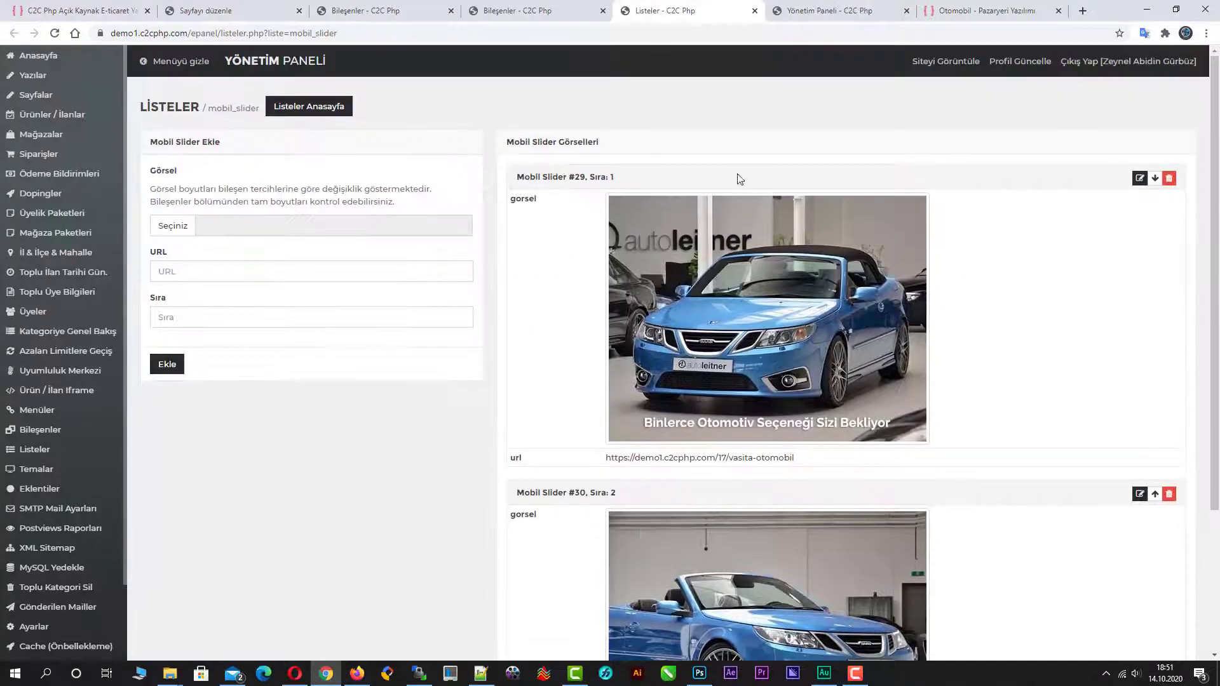
Return to the storefront home page, shrink the browser window to mobile width, reload it and examine the mobile slider below the categories
left_click(945, 12)
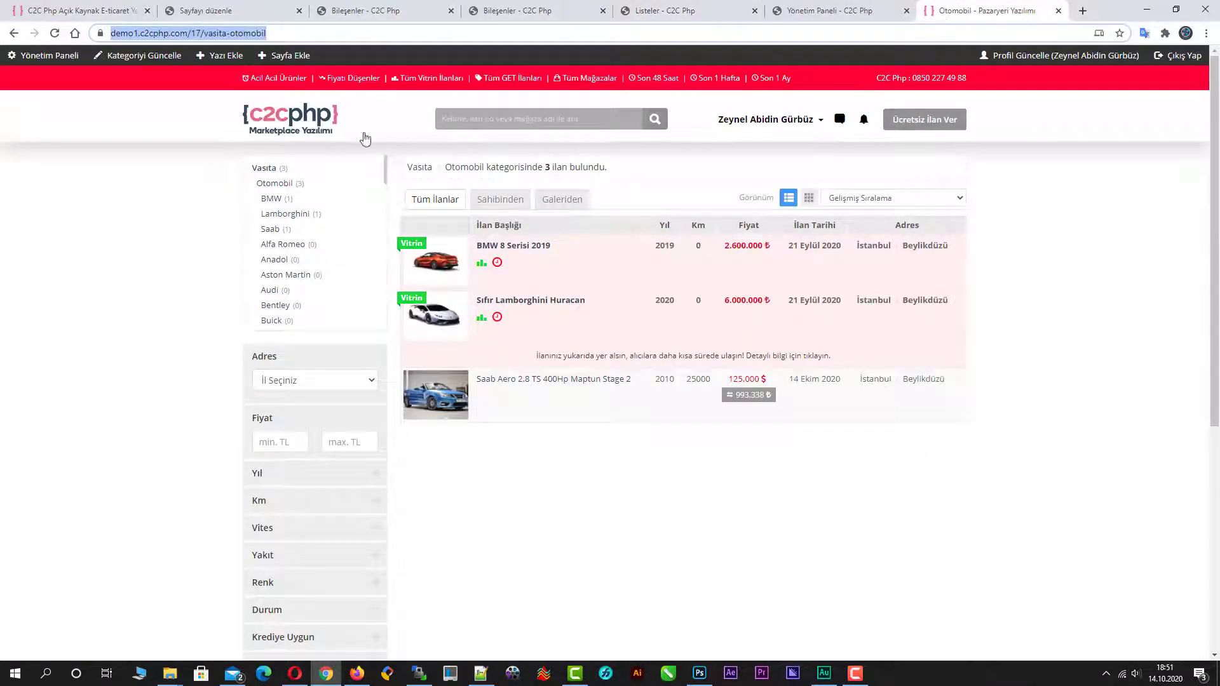
left_click(297, 133)
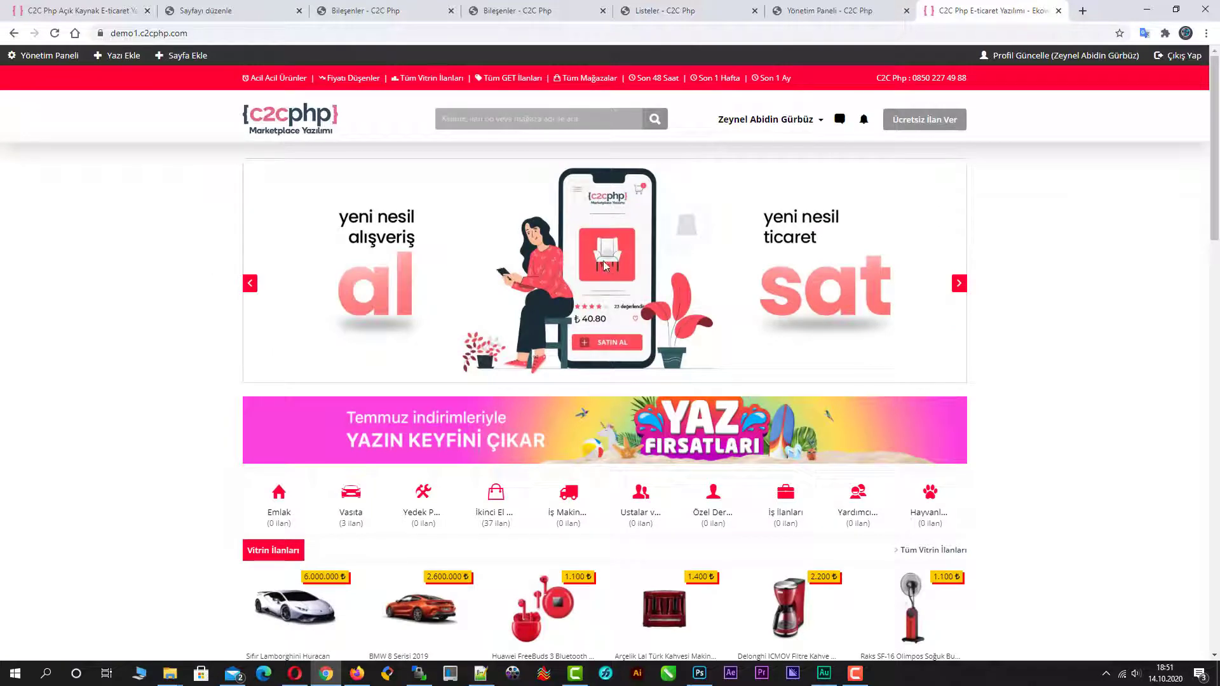
left_click(1176, 8)
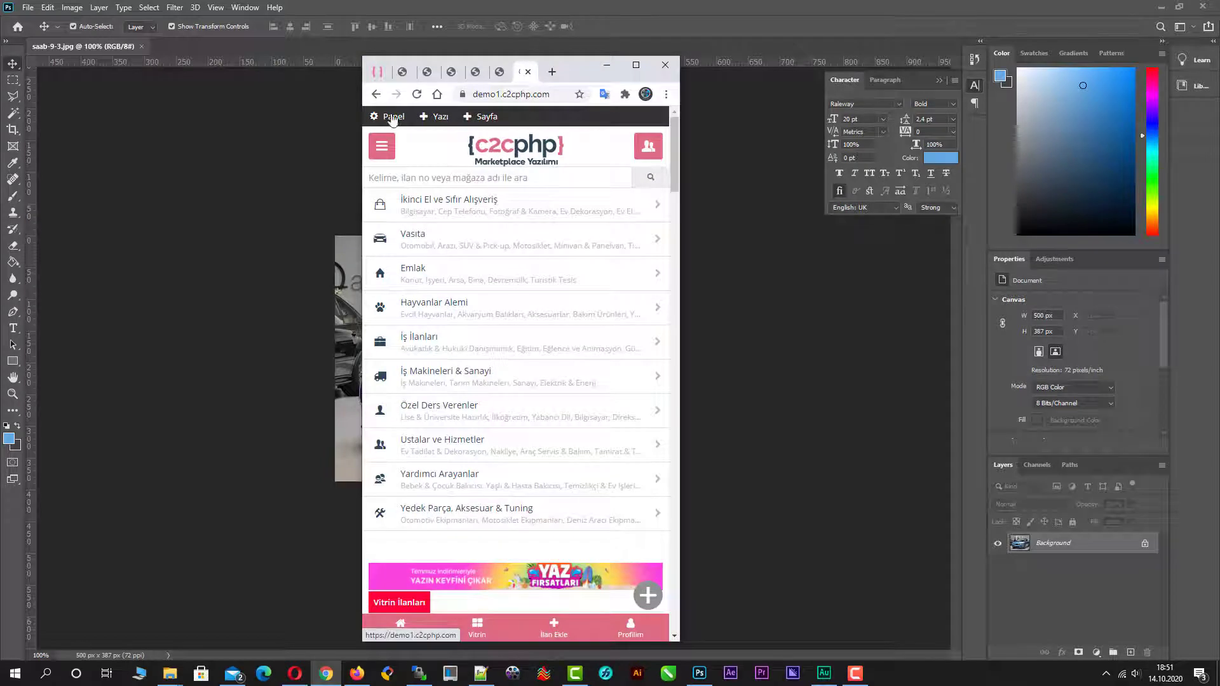
left_click(416, 94)
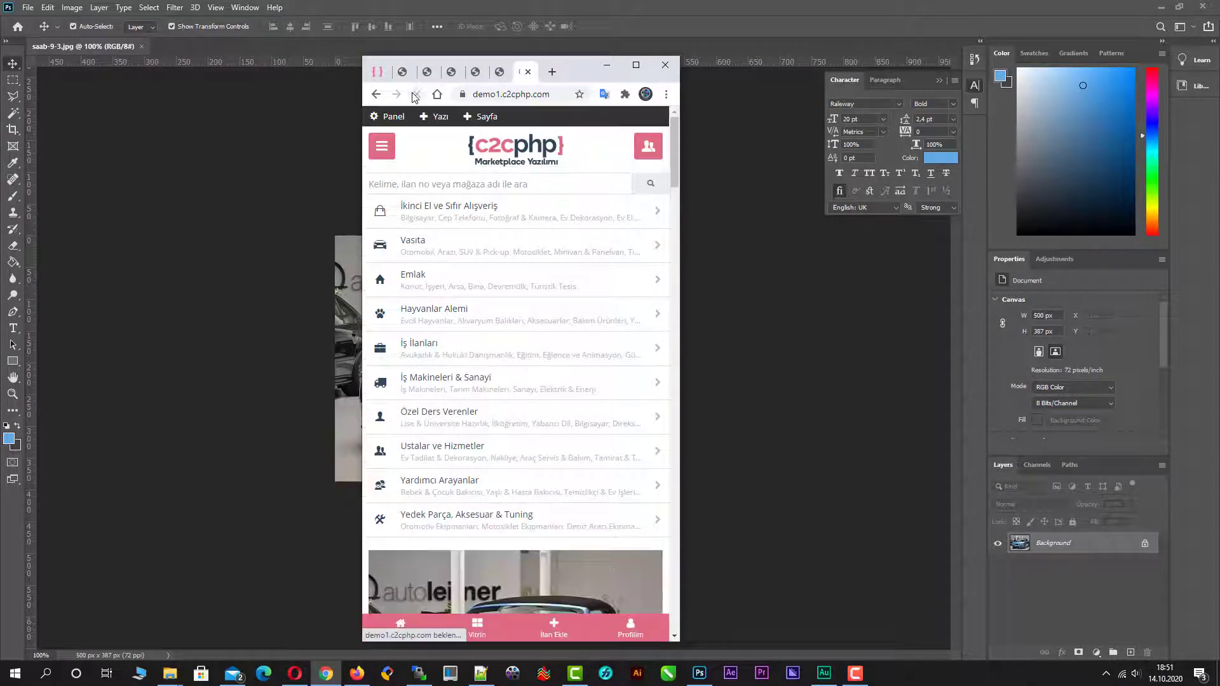
scroll(481, 335, "down", 3)
scroll(481, 335, "down", 1)
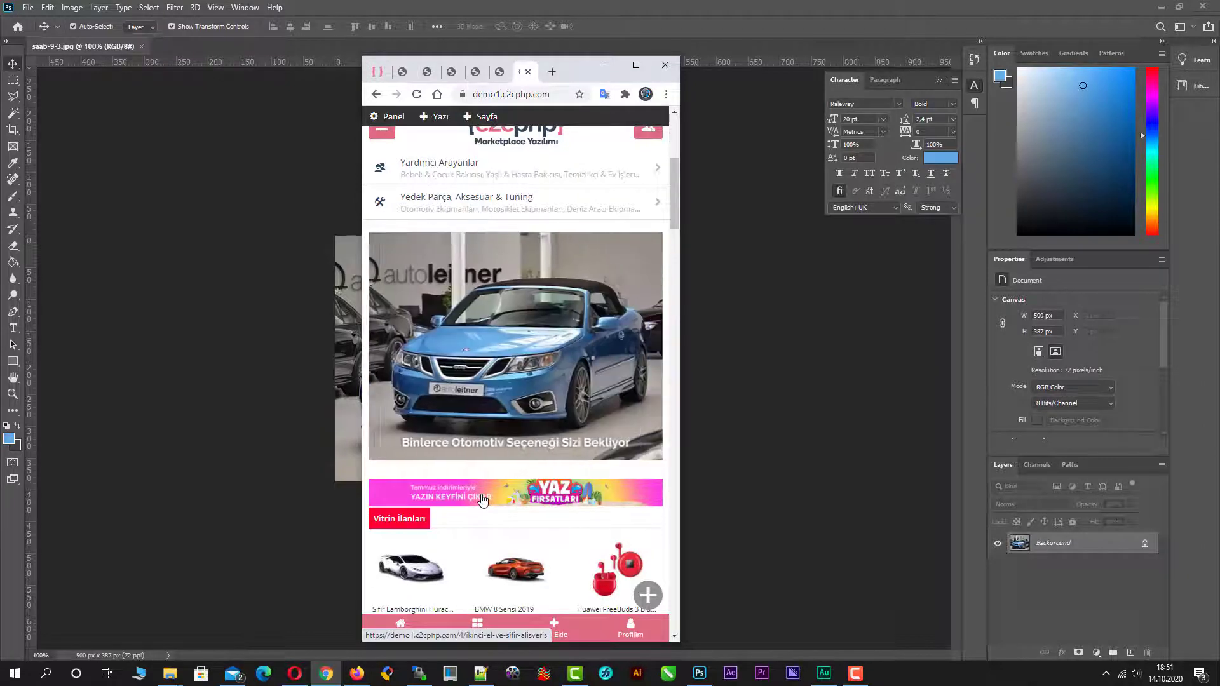
scroll(483, 499, "up", 5)
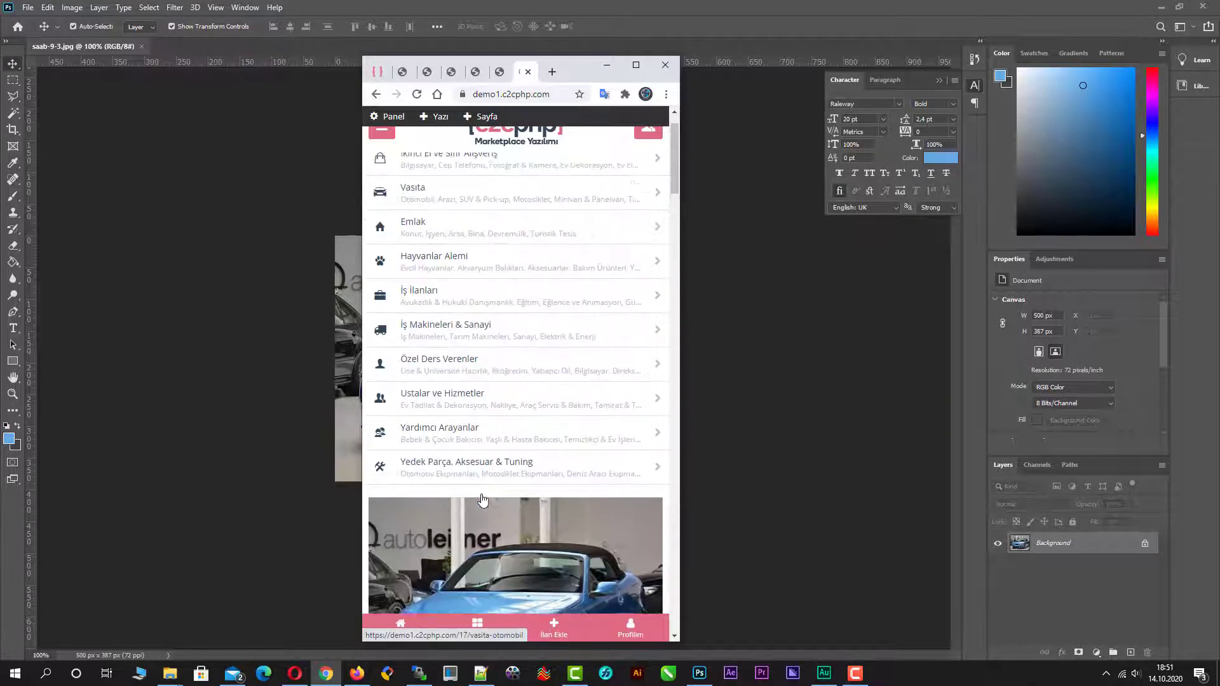
scroll(482, 500, "down", 6)
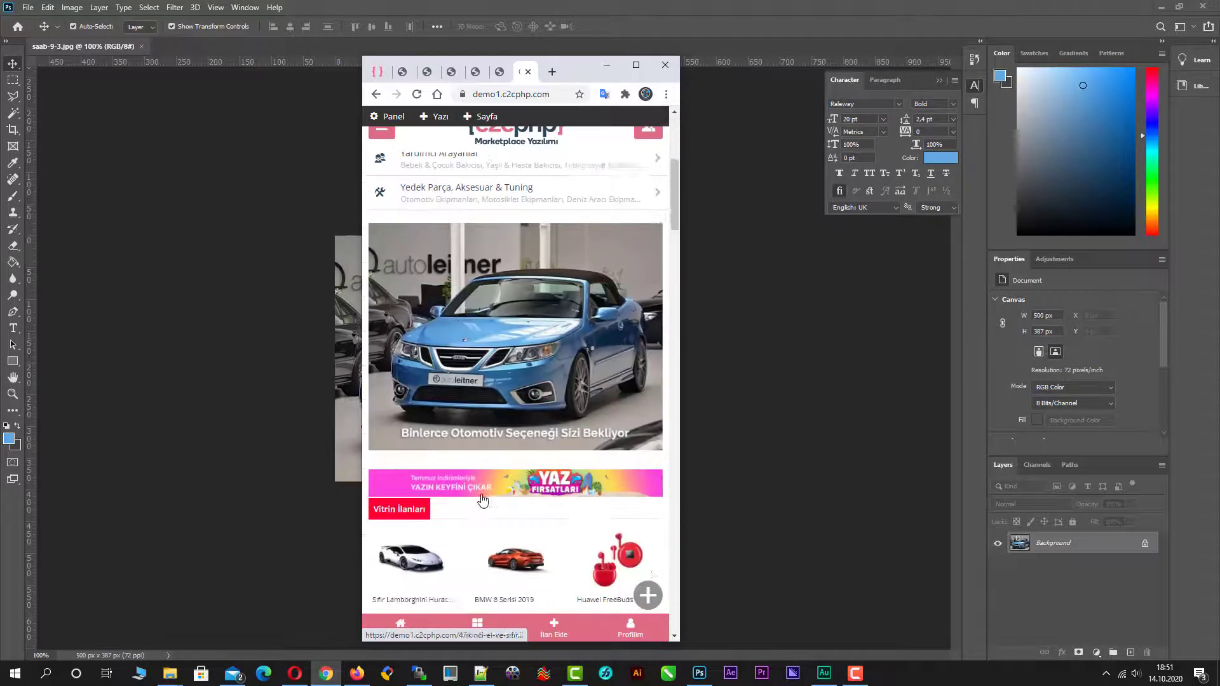